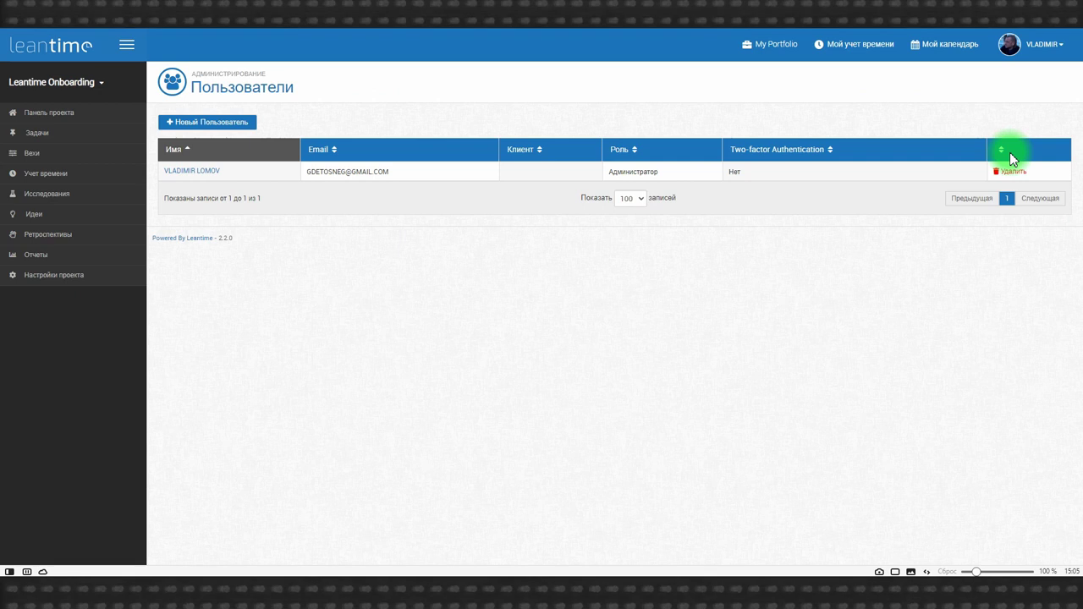
# Create a new user with the role Менеджер компании and client Te-St, assigned to the Leantime Onboarding project
pyautogui.click(237, 123)
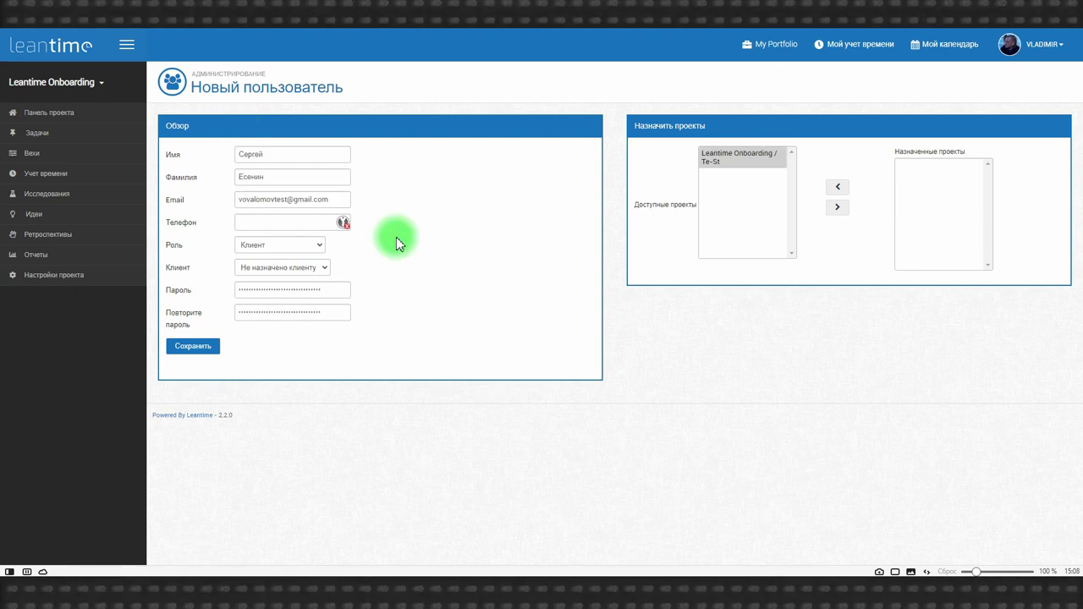
pyautogui.click(253, 246)
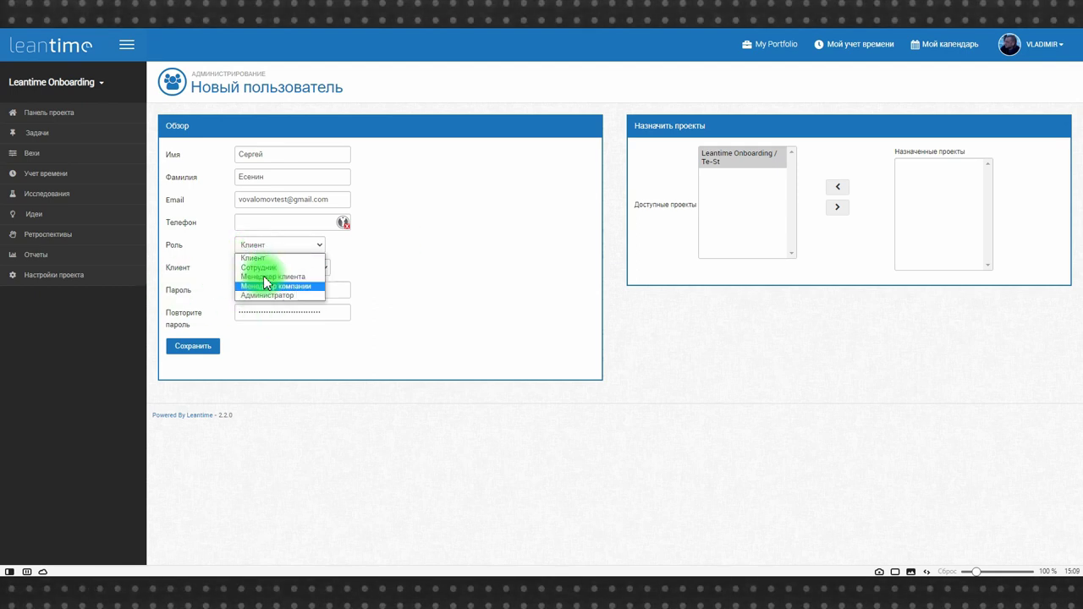
pyautogui.click(263, 286)
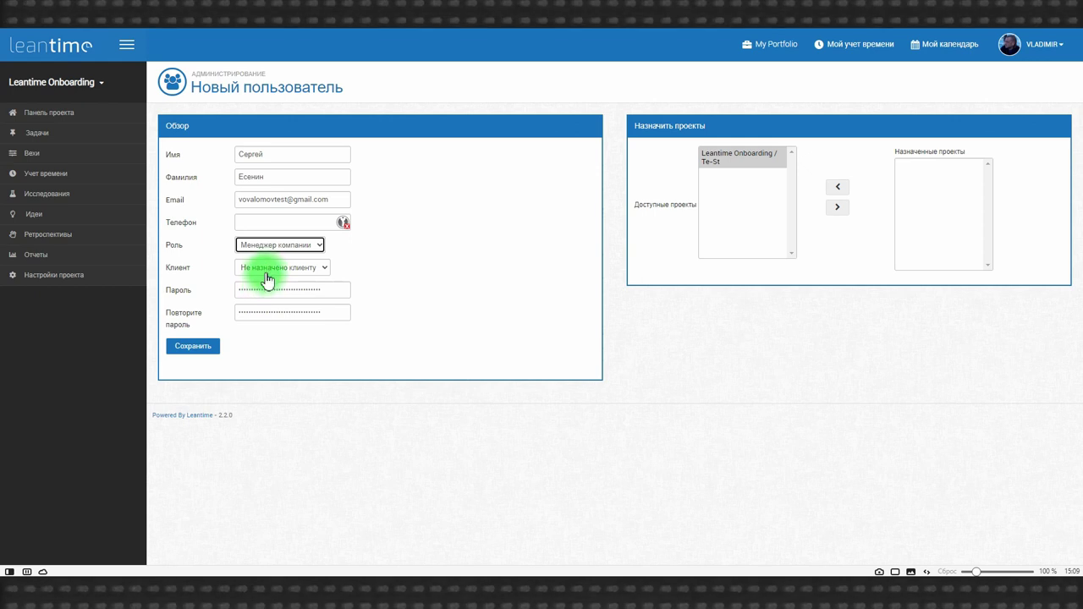
pyautogui.click(266, 270)
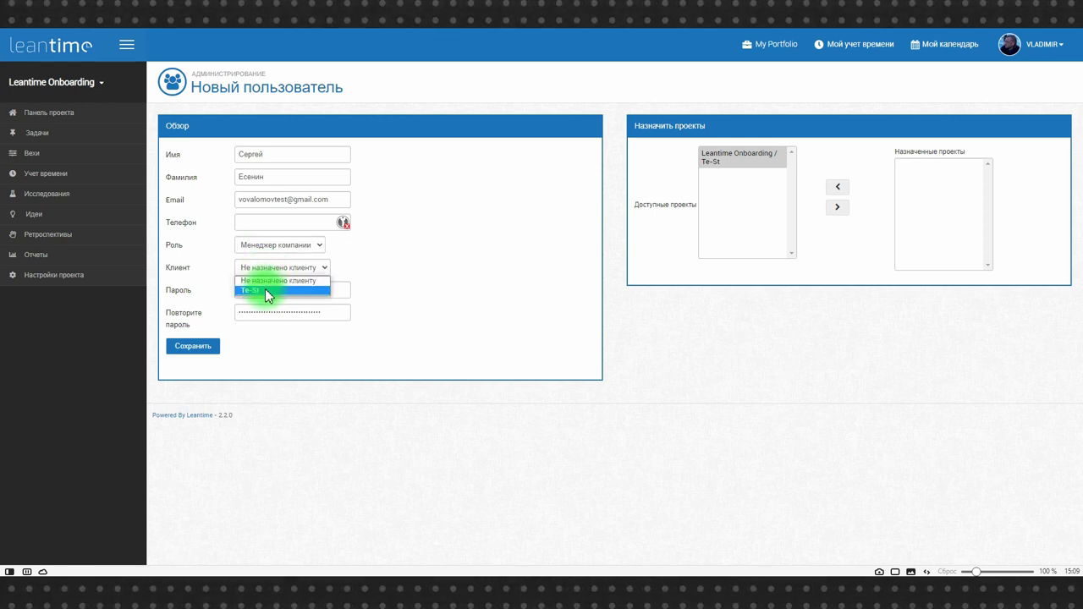
pyautogui.click(265, 289)
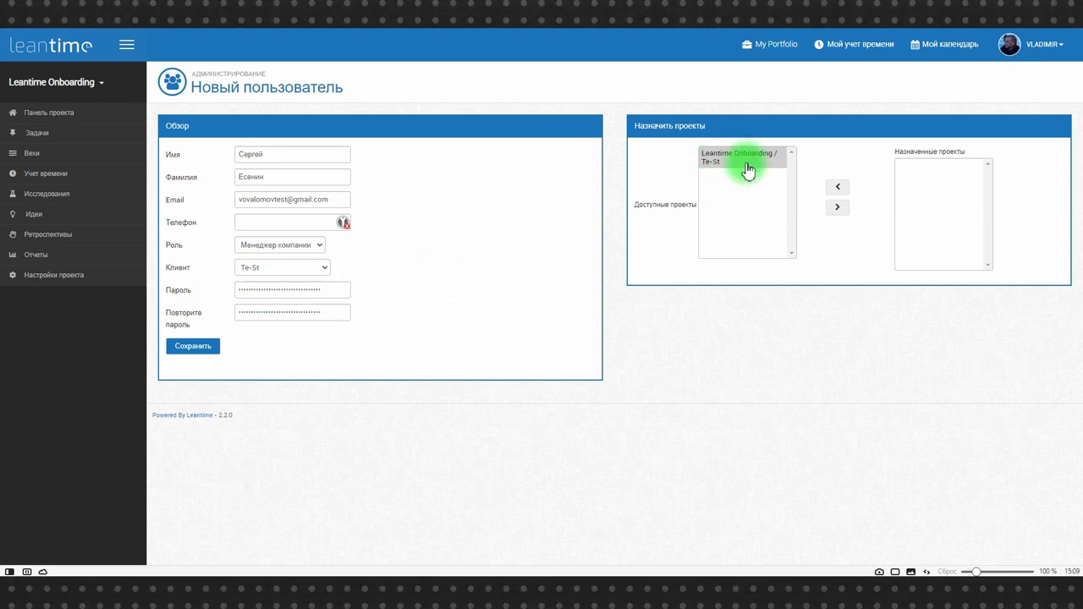
pyautogui.click(837, 206)
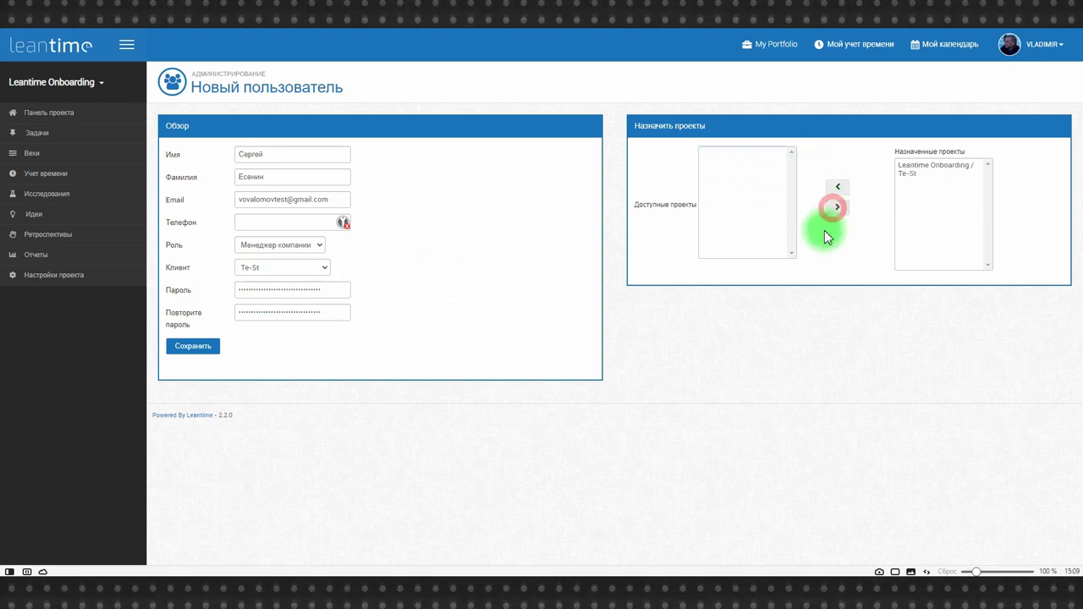
pyautogui.click(195, 348)
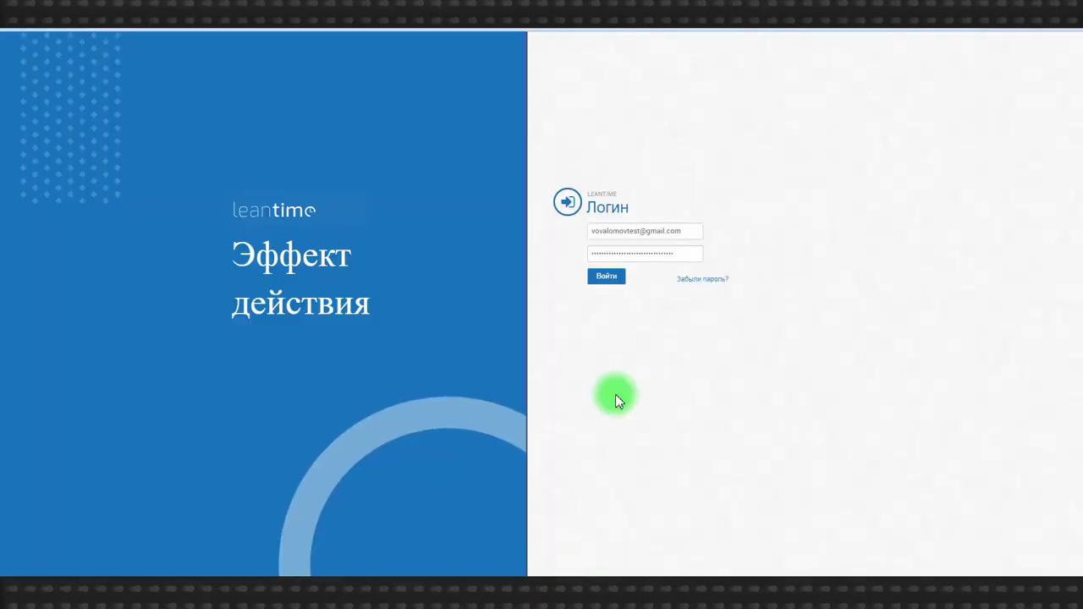
# Log in with the new user's account and skip the welcome overview without showing it again
pyautogui.click(602, 277)
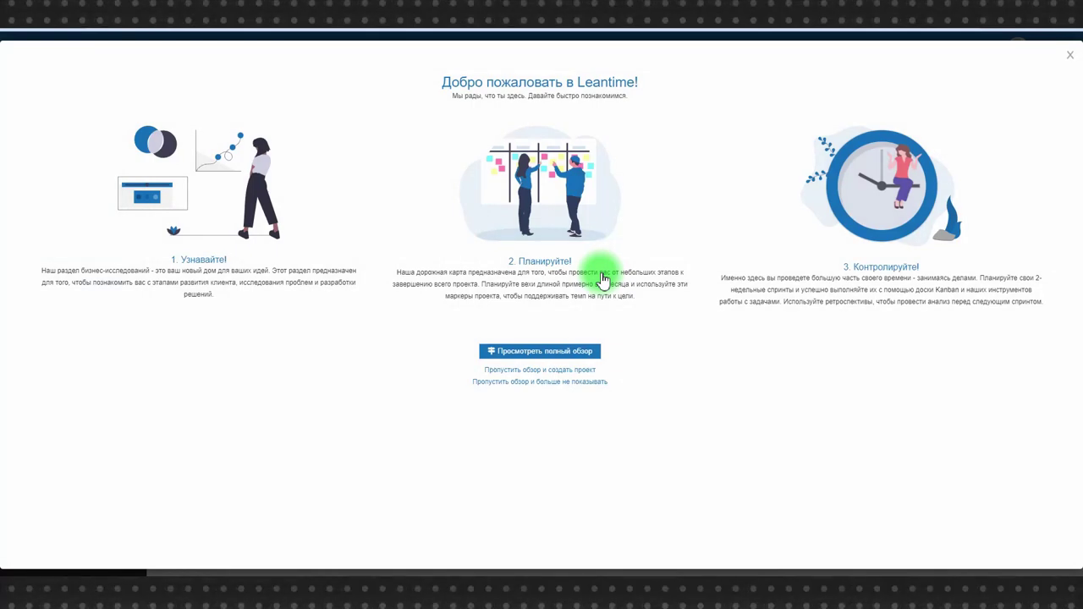
pyautogui.click(556, 381)
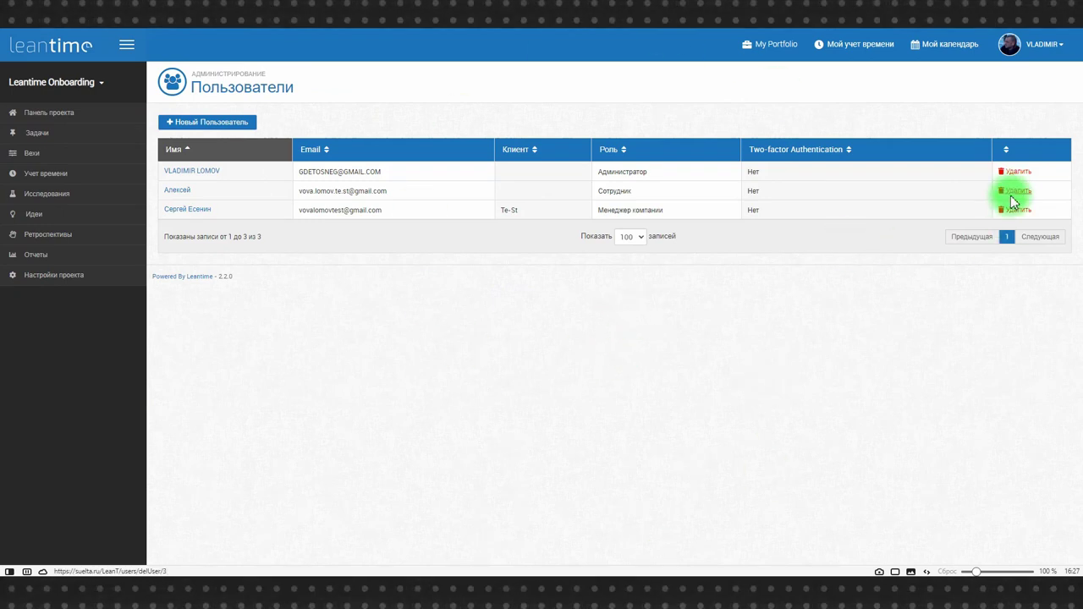
# Remove the Тест project from the company manager's assigned projects and save the user
pyautogui.click(182, 213)
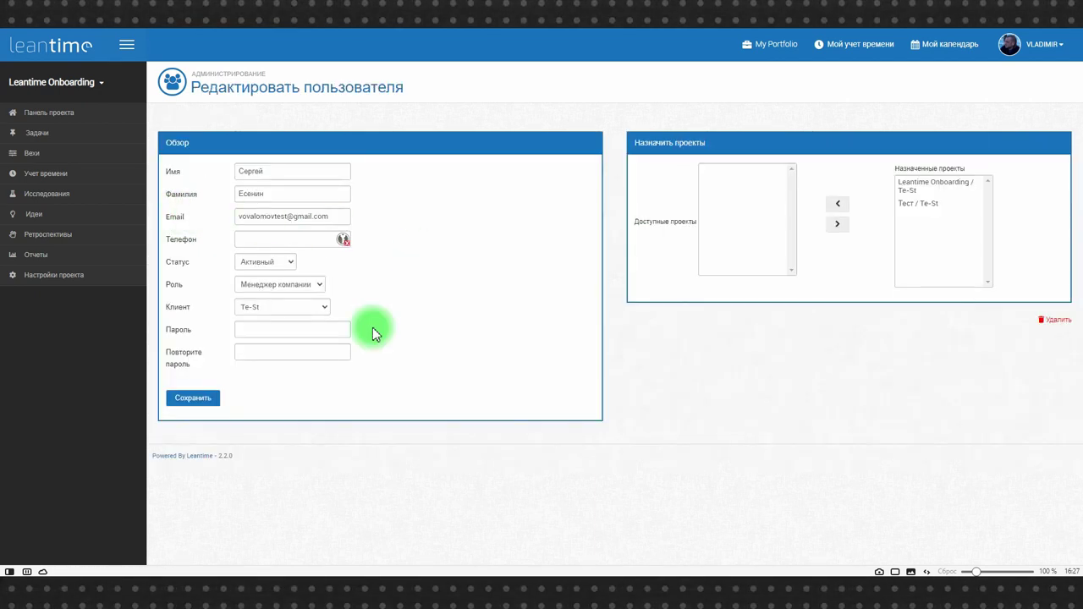
pyautogui.click(923, 204)
pyautogui.click(838, 203)
pyautogui.click(201, 401)
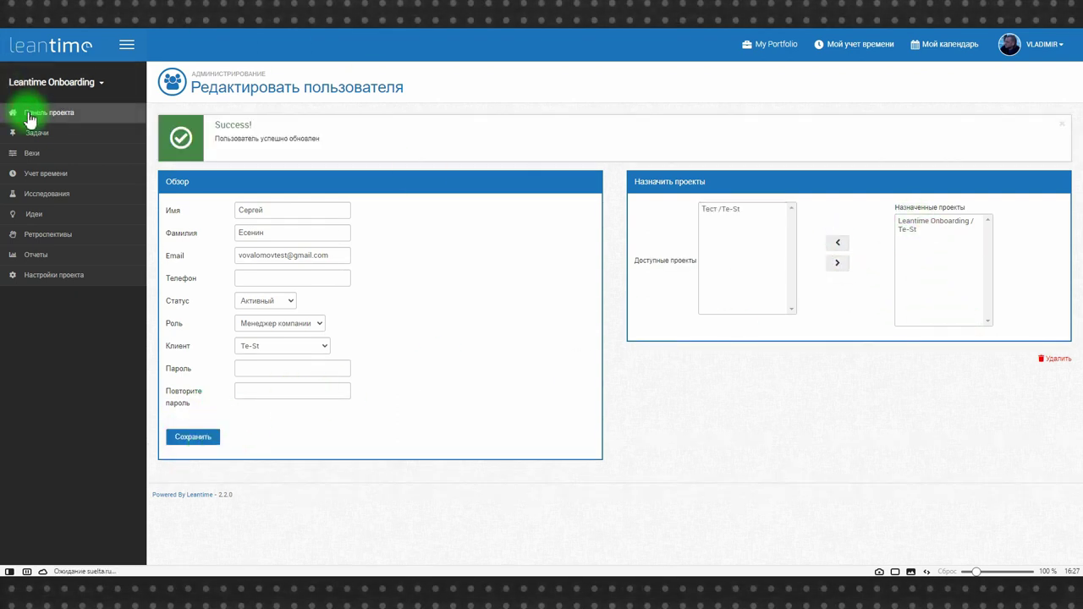
# Show all projects and start a new project
pyautogui.click(30, 119)
pyautogui.click(50, 82)
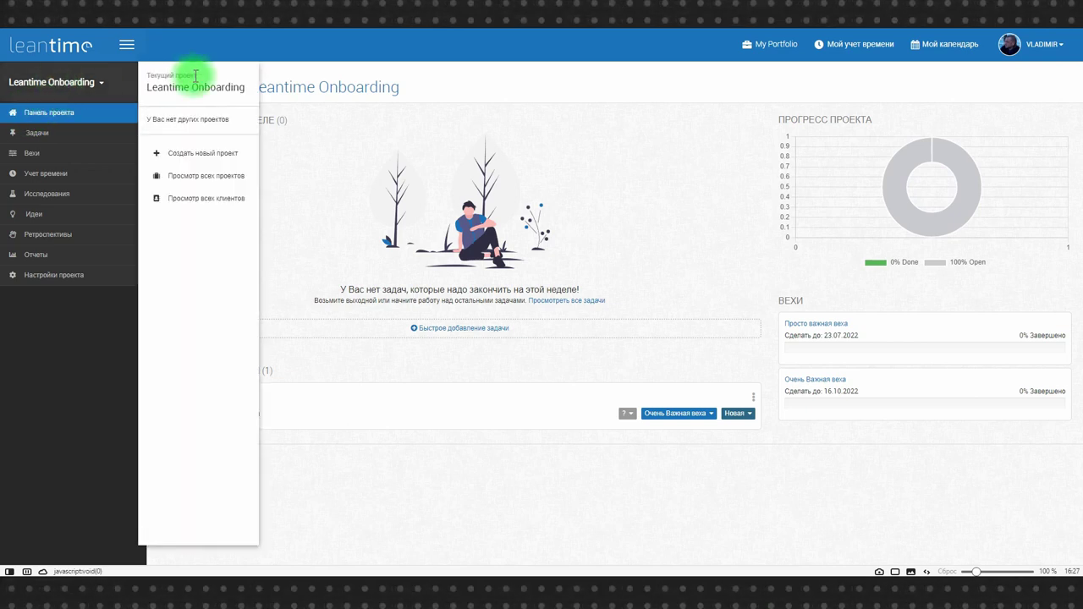
pyautogui.click(203, 177)
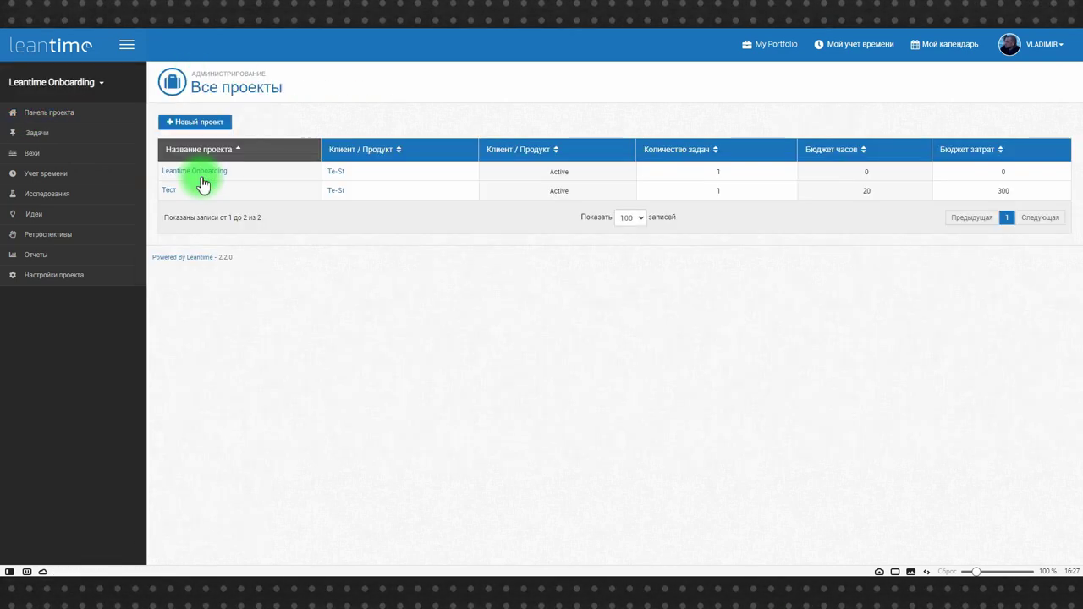
pyautogui.click(208, 125)
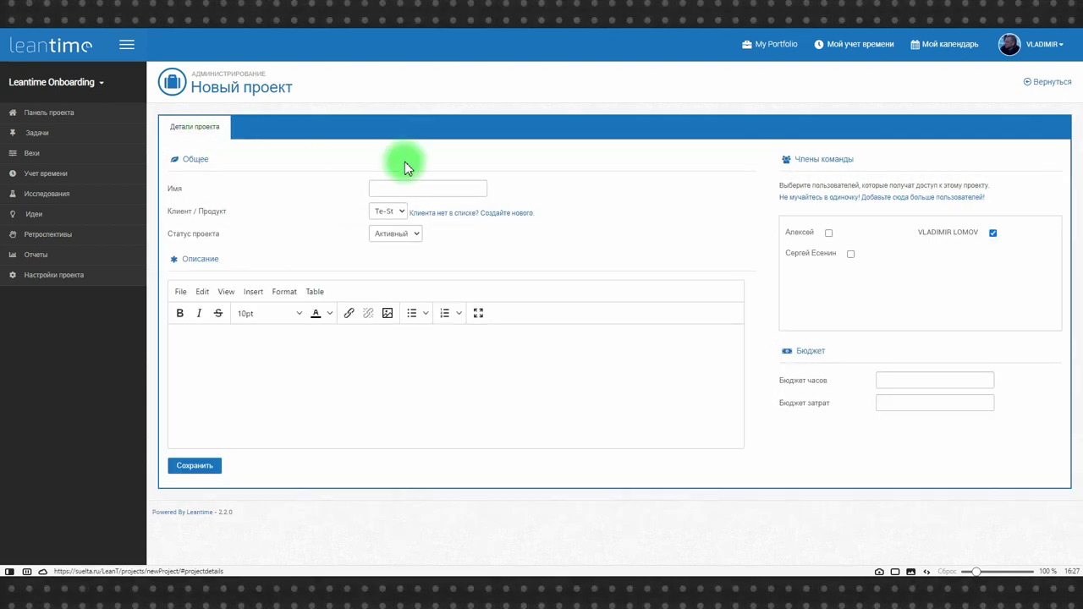
pyautogui.click(411, 189)
pyautogui.write('<kfujn')
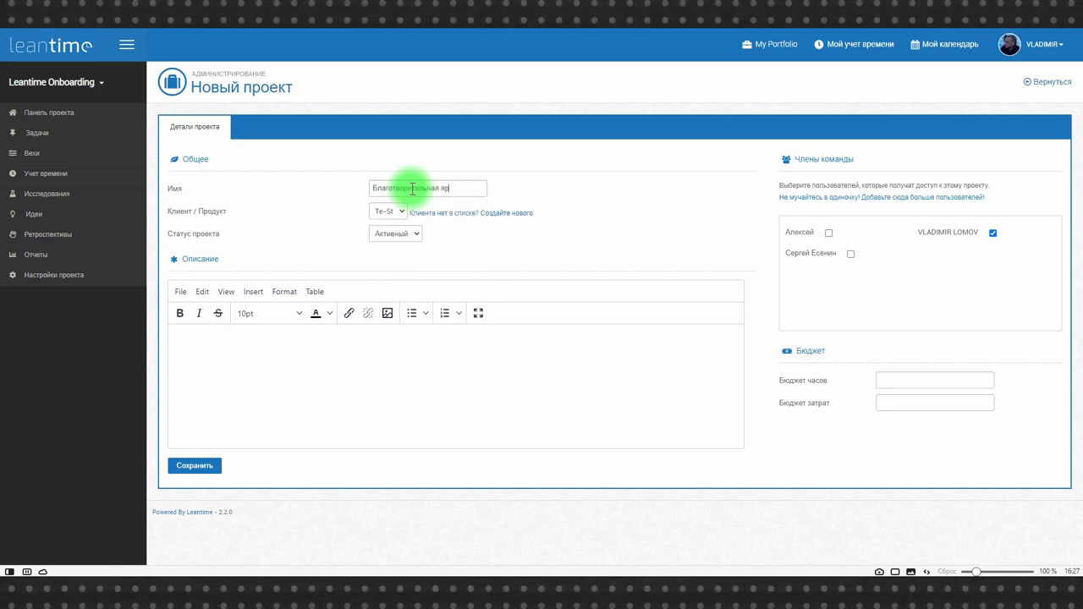
pyautogui.click(400, 212)
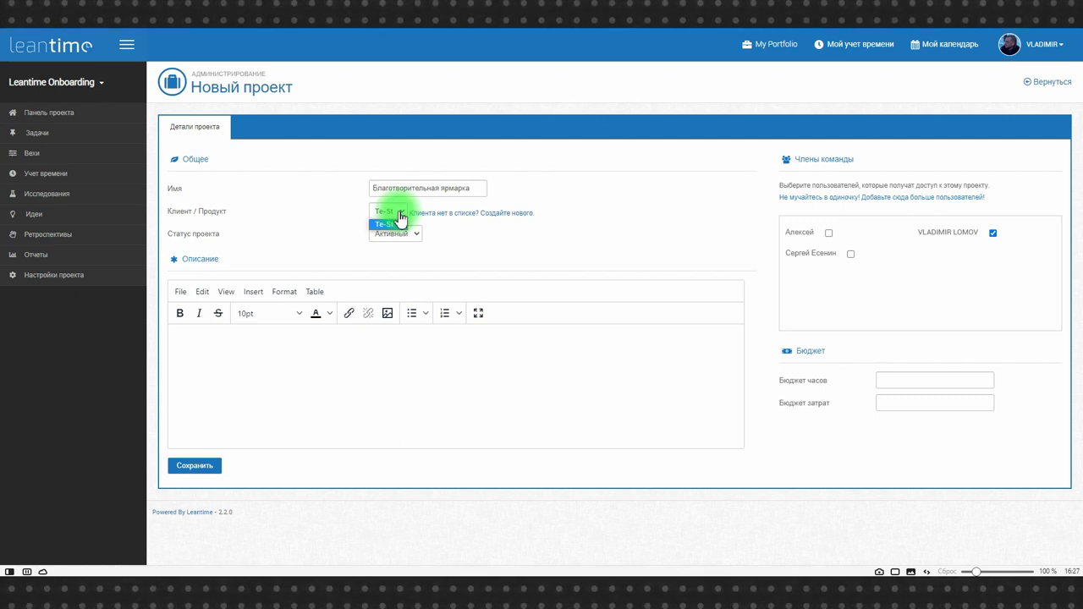
pyautogui.click(400, 219)
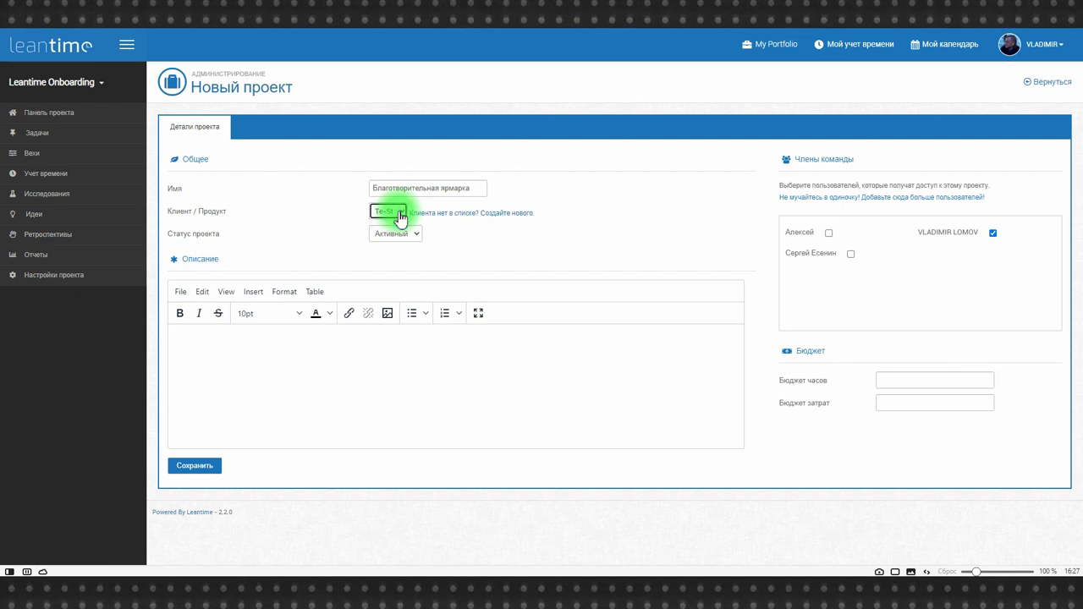
# Create a new client with the contact's name, e-mail, street address, postal code, city and phone number filled in
pyautogui.click(508, 215)
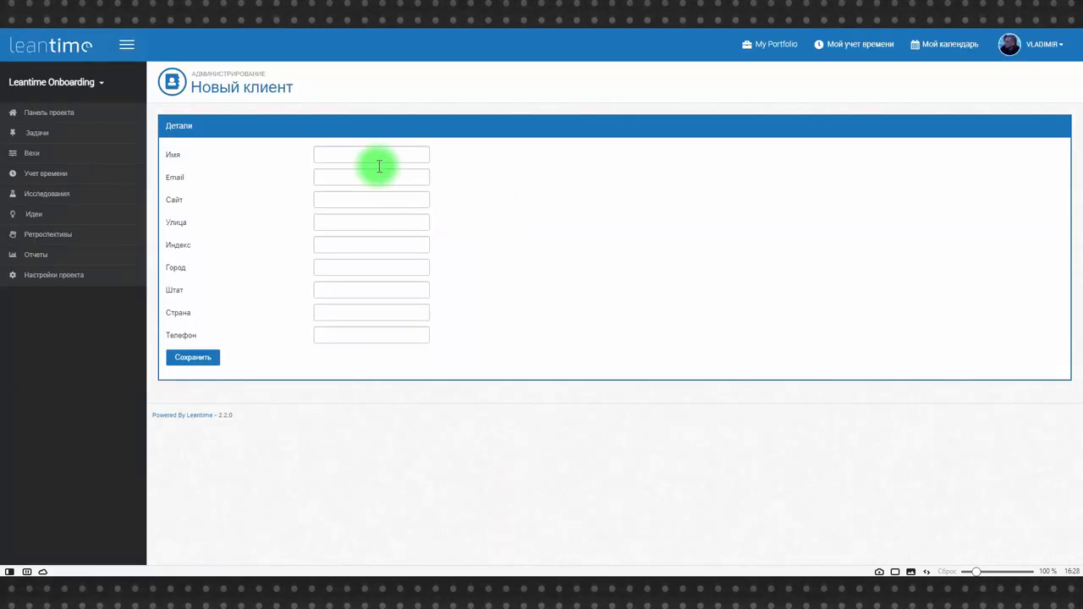
pyautogui.click(347, 155)
pyautogui.click(354, 178)
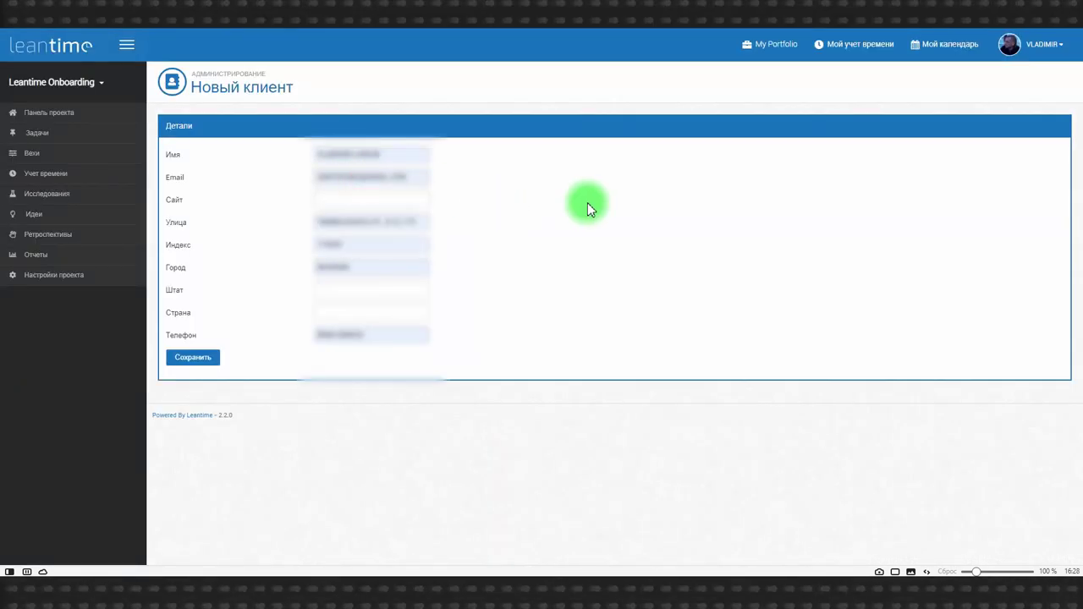
pyautogui.click(205, 362)
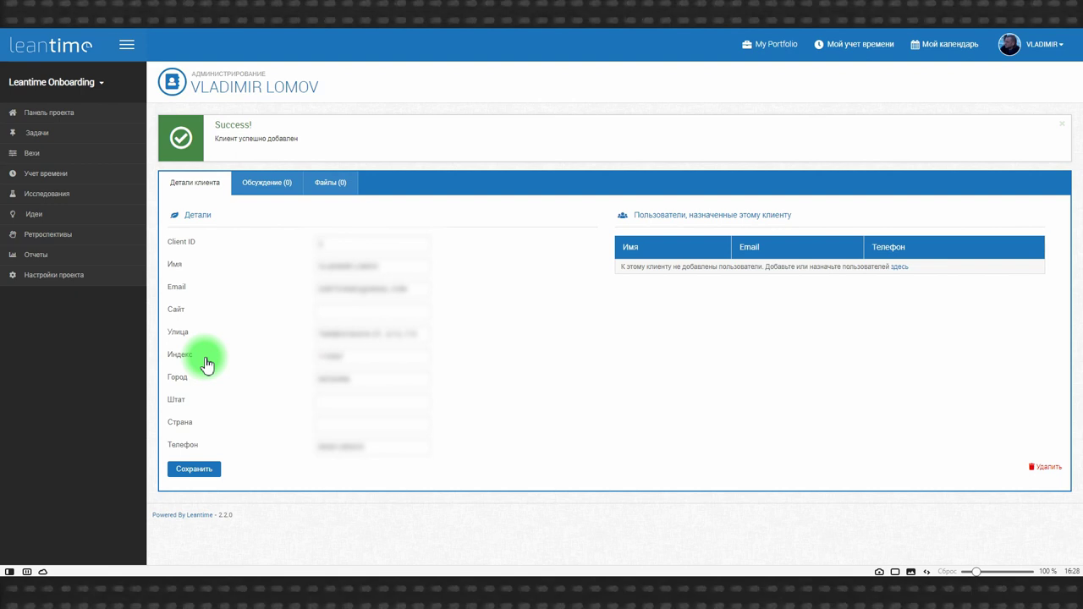
# Review the new client's discussion and files sections, and save the client details
pyautogui.click(265, 191)
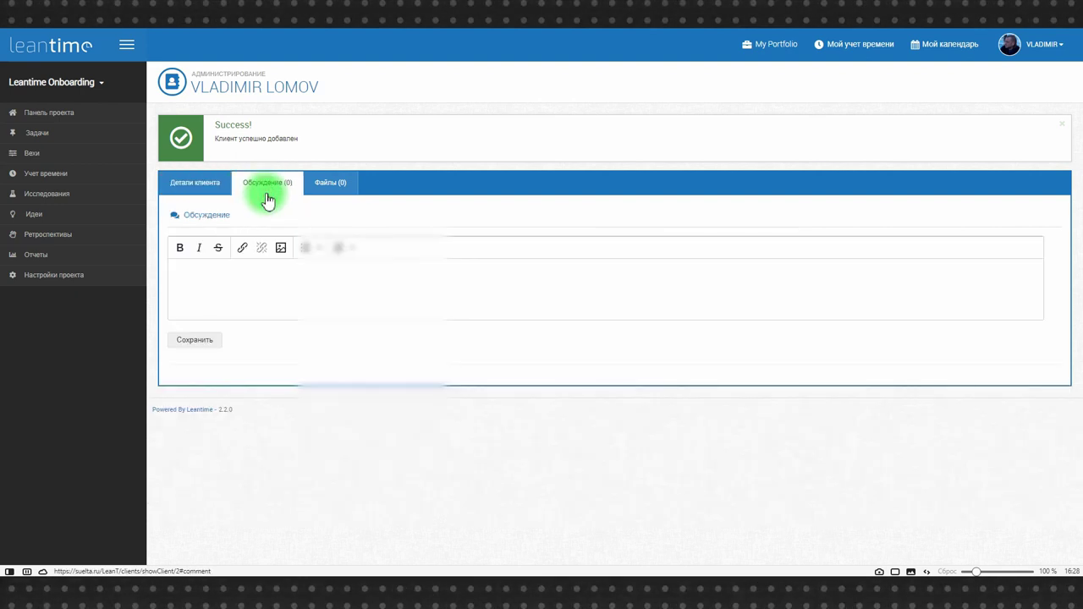
pyautogui.click(327, 191)
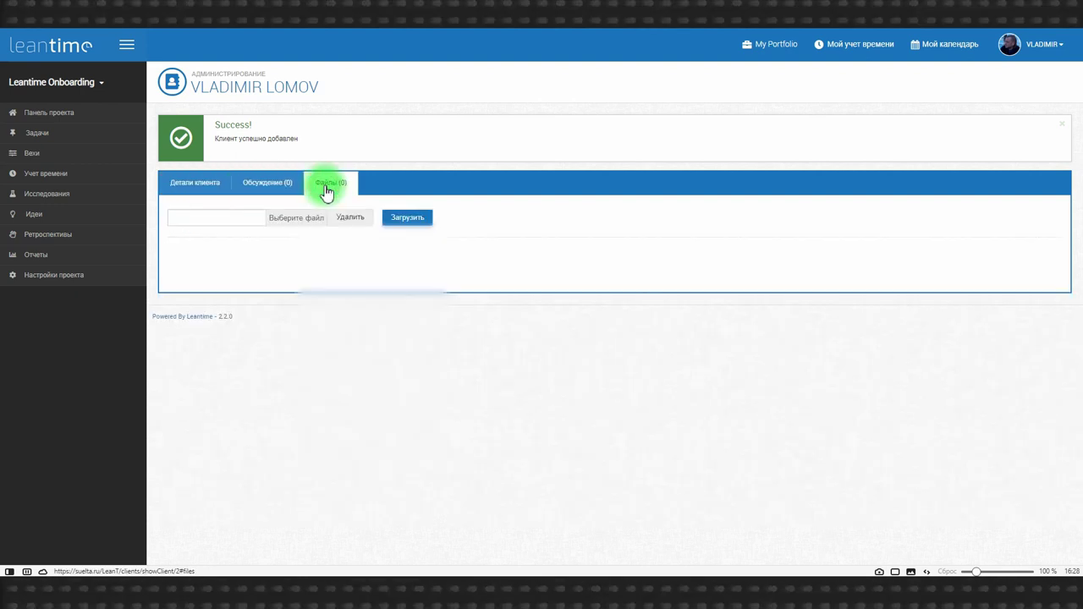
pyautogui.click(194, 193)
pyautogui.click(200, 478)
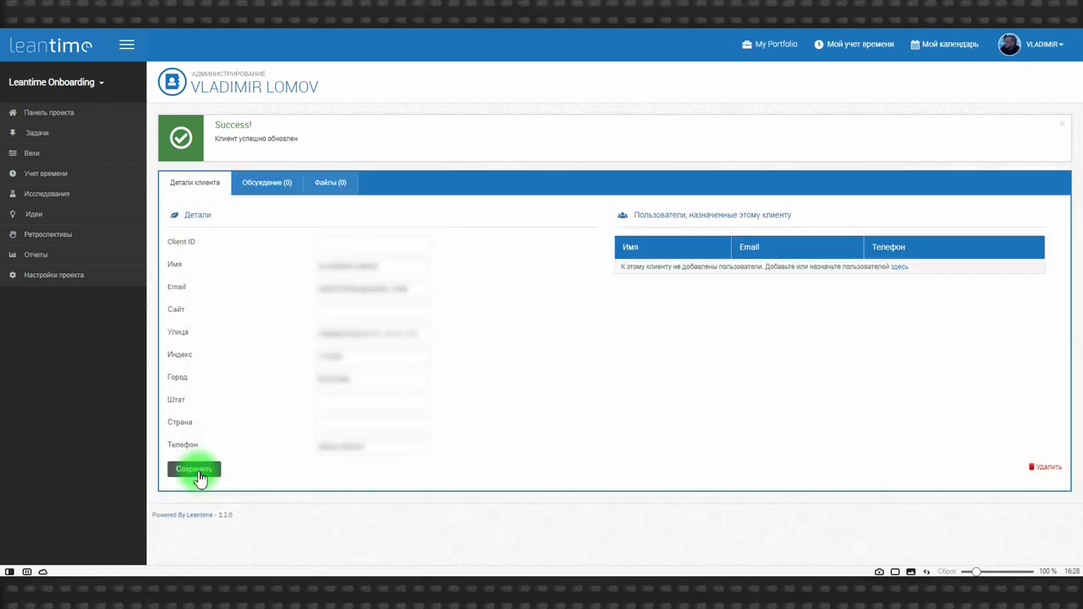
# Start a new project named Благотворительная ярмарка for the newly added client, with both other users as team members
pyautogui.click(65, 84)
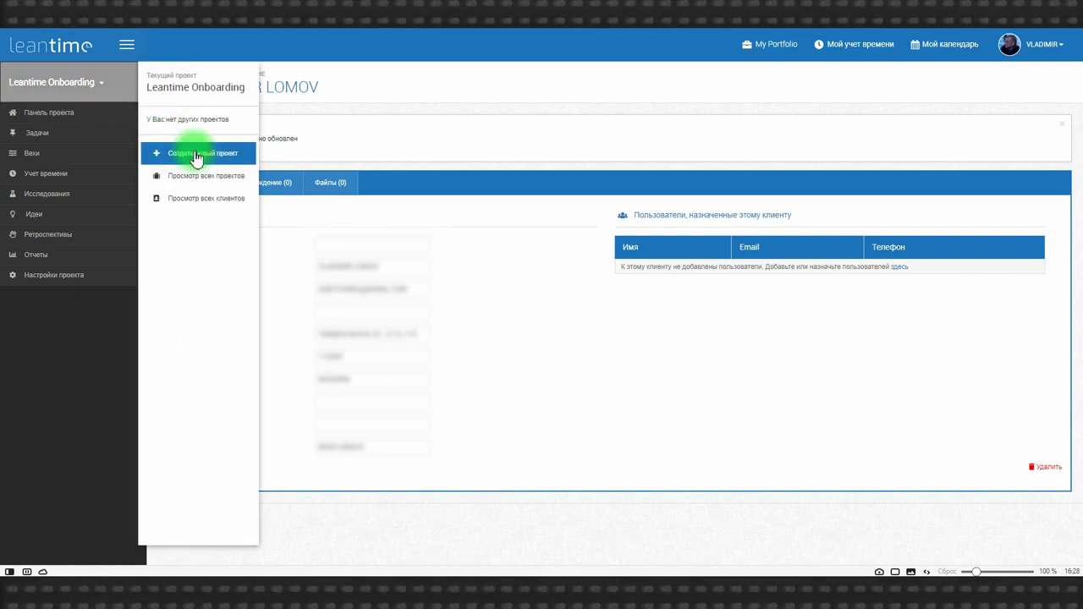
pyautogui.click(196, 158)
pyautogui.click(406, 211)
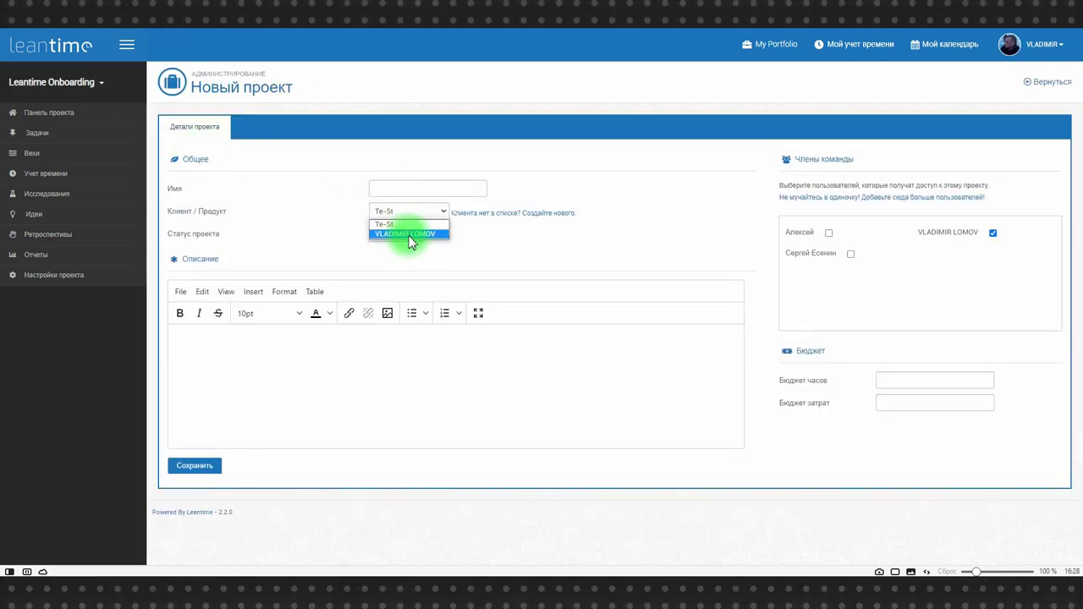
pyautogui.click(409, 234)
pyautogui.click(399, 185)
pyautogui.write('Благотворительная ярмарка')
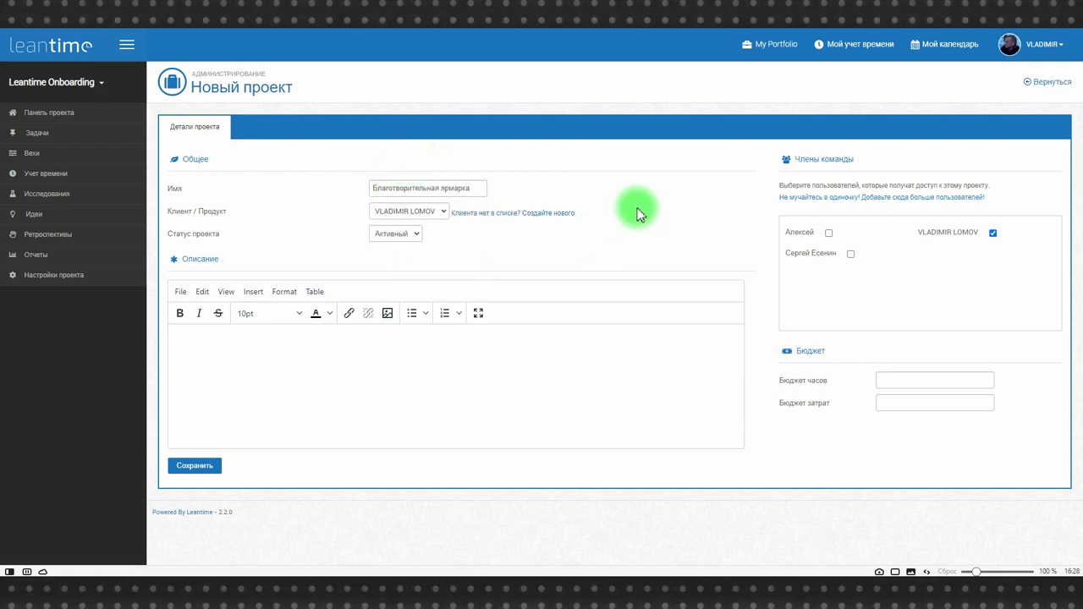
pyautogui.click(850, 254)
pyautogui.click(828, 233)
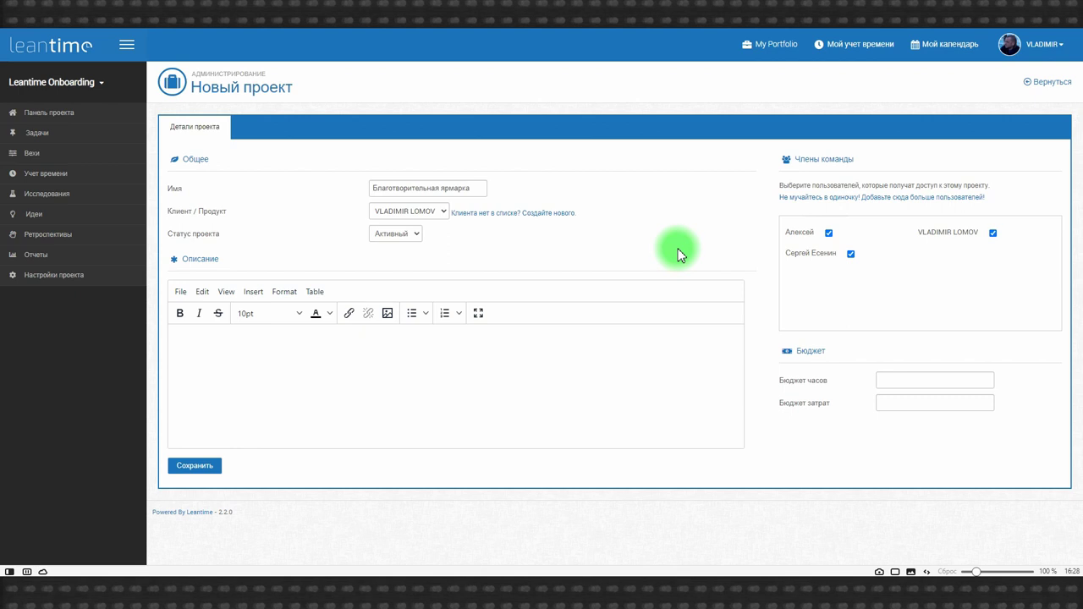
# Set the project's hour budget to 50 and cost budget to 3000, and save the project
pyautogui.click(904, 378)
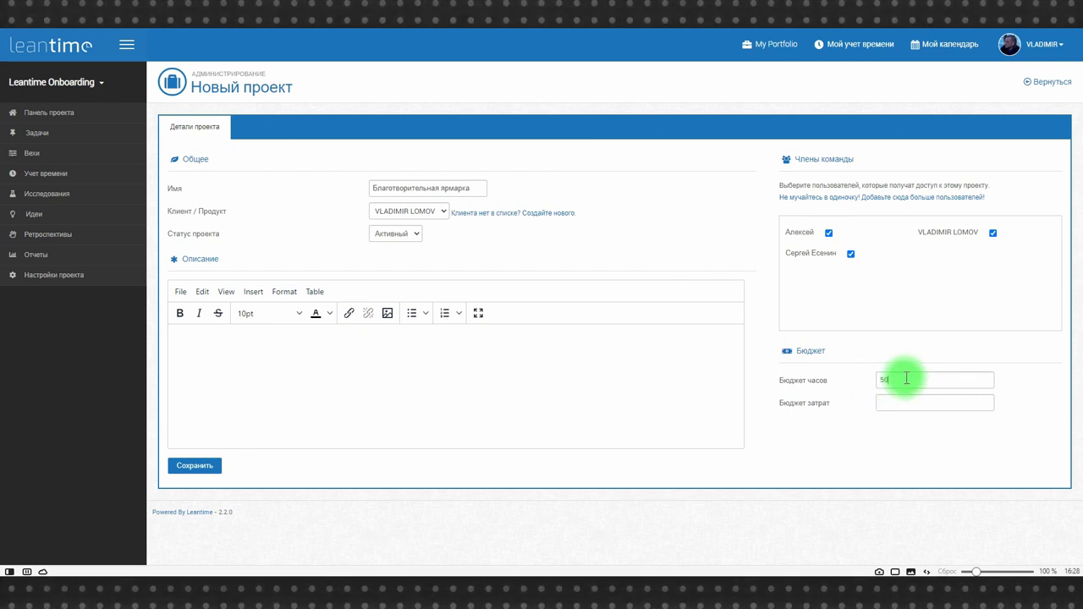
pyautogui.click(885, 401)
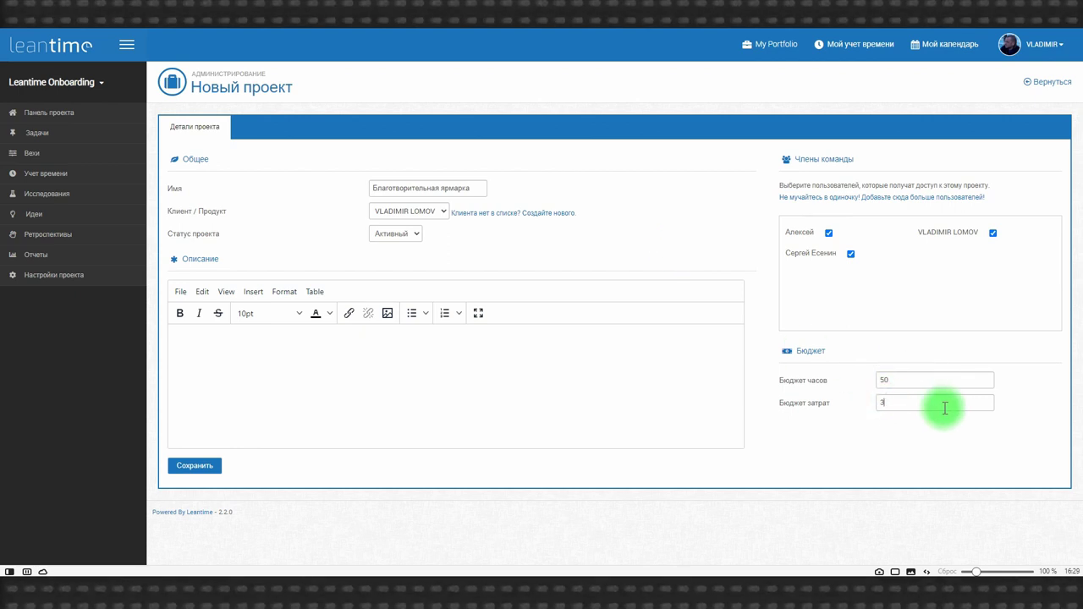
pyautogui.write('3000')
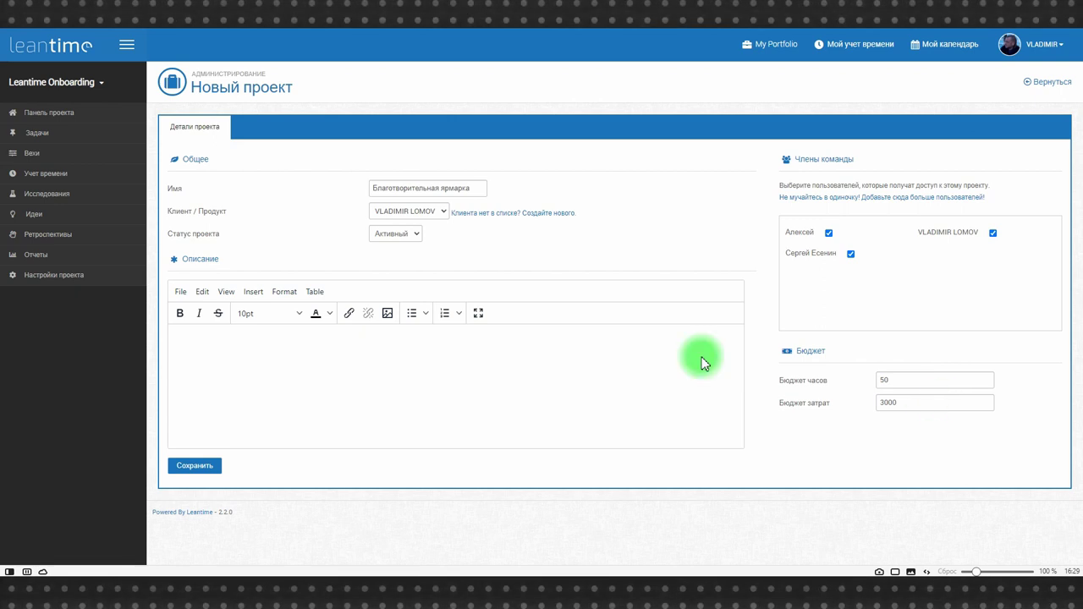
pyautogui.click(279, 370)
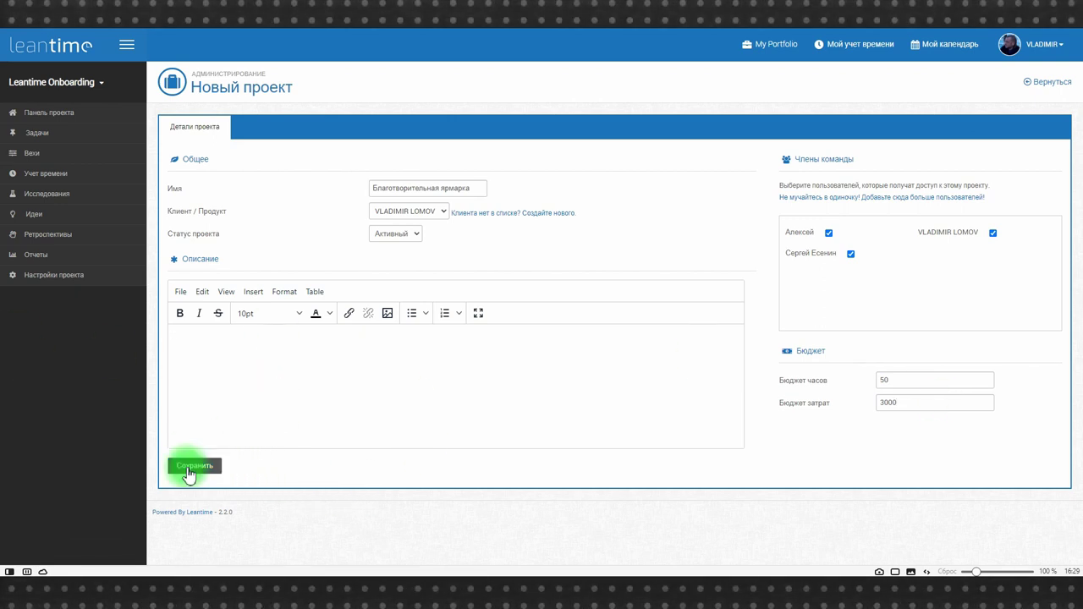
pyautogui.click(187, 473)
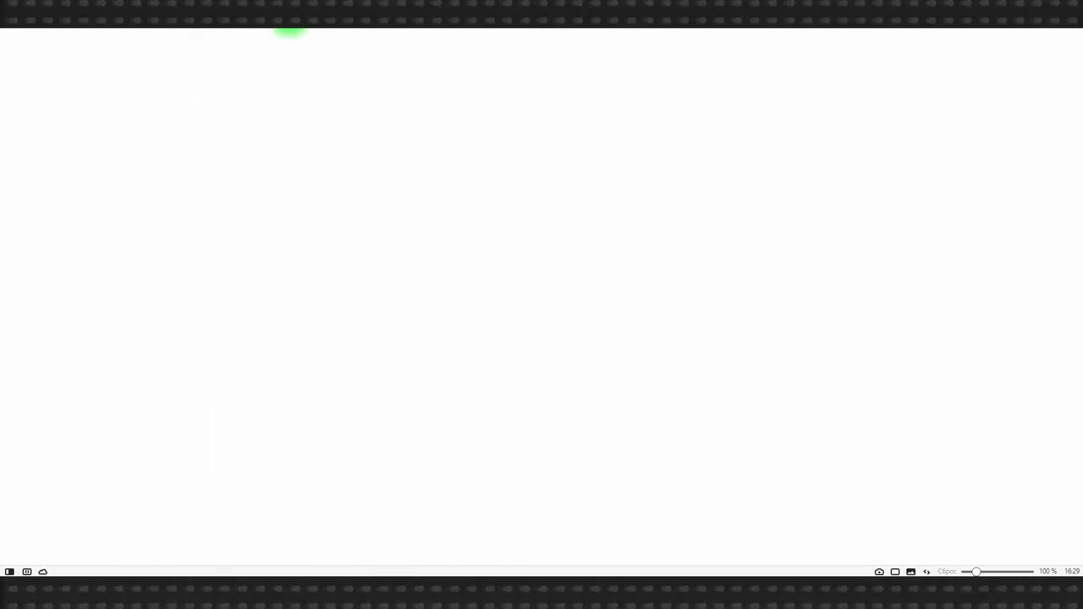
pyautogui.click(341, 31)
pyautogui.press('Down')
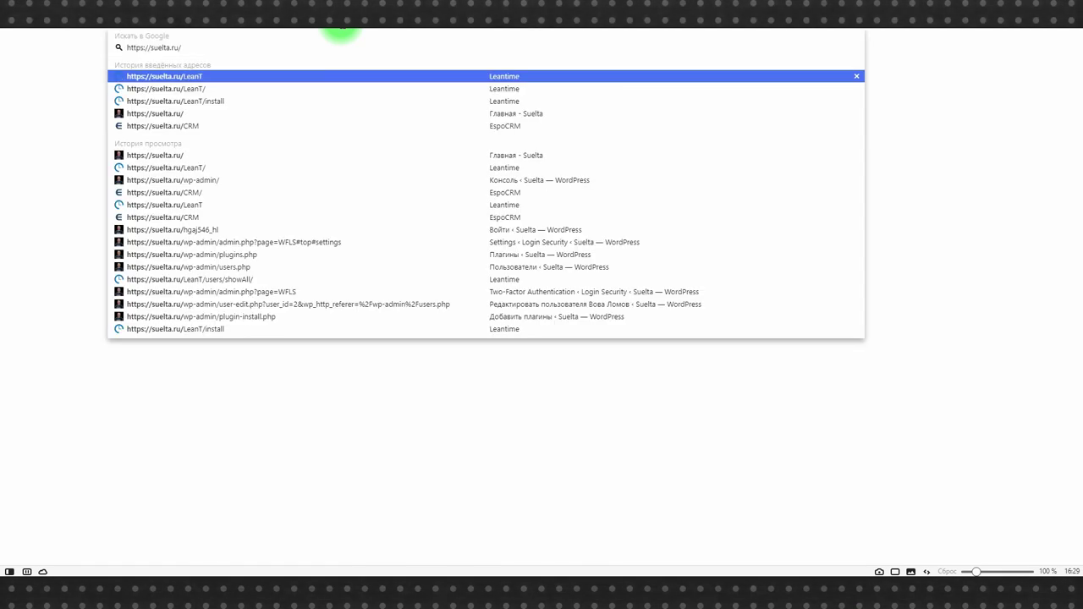
pyautogui.press('Return')
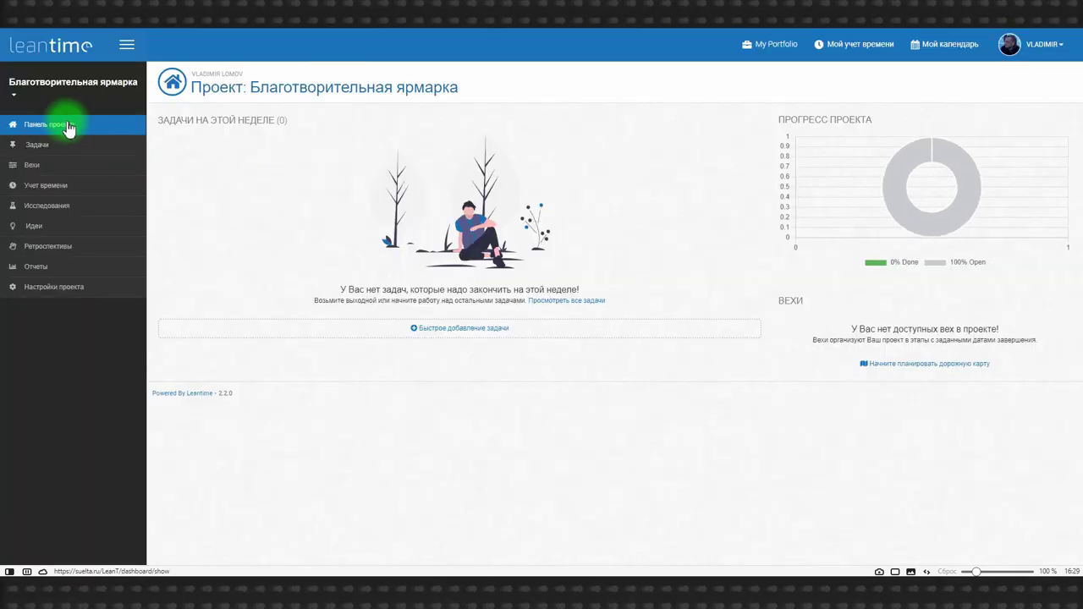
pyautogui.click(44, 90)
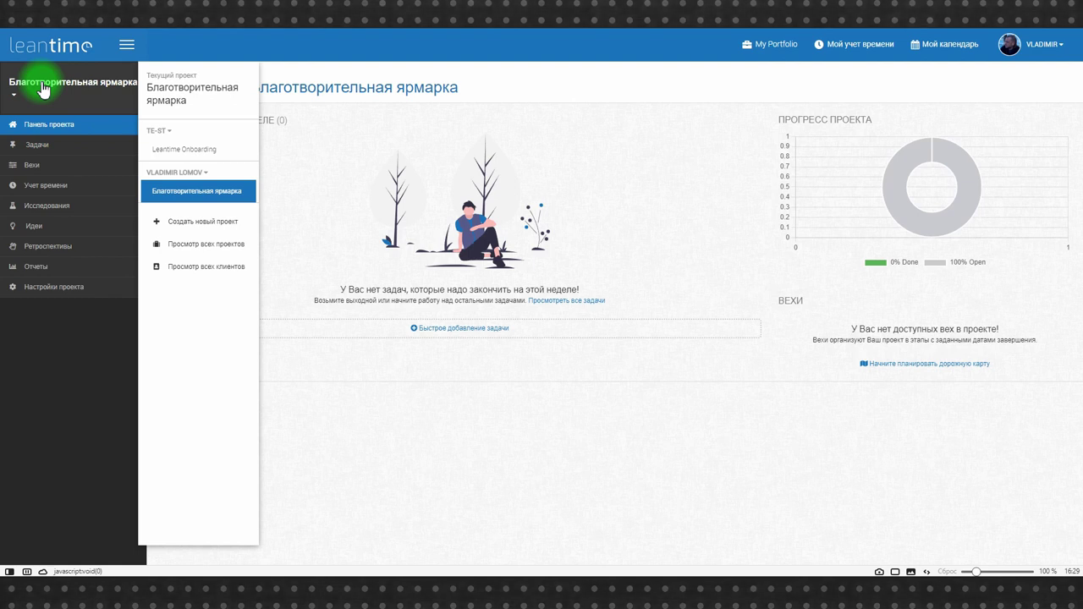
# Switch to the Leantime Onboarding project and back to Благотворительная ярмарка, and review the time tracking page
pyautogui.click(178, 152)
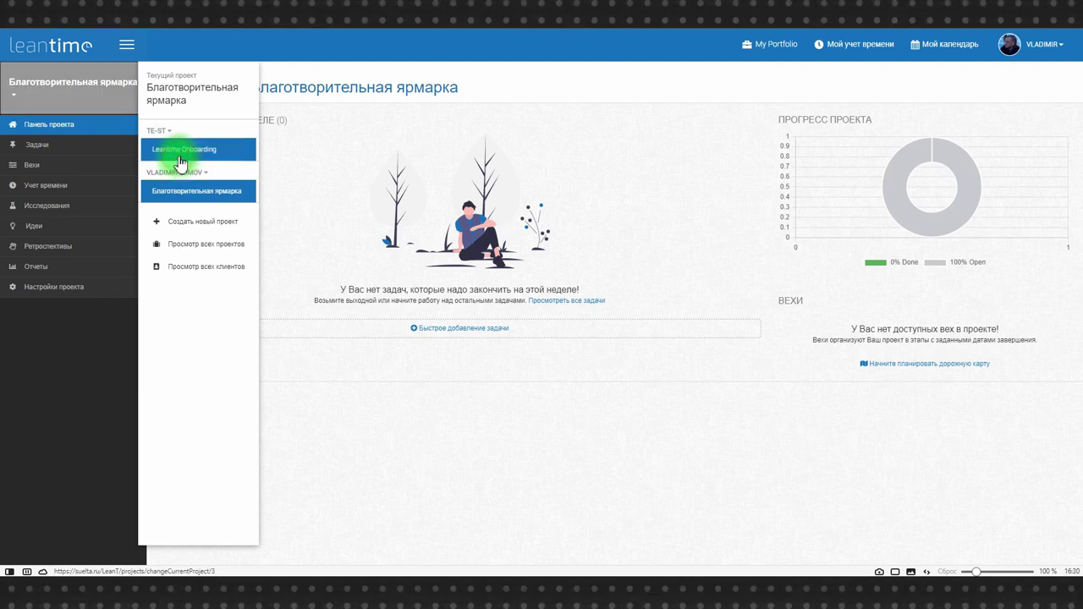
pyautogui.click(79, 82)
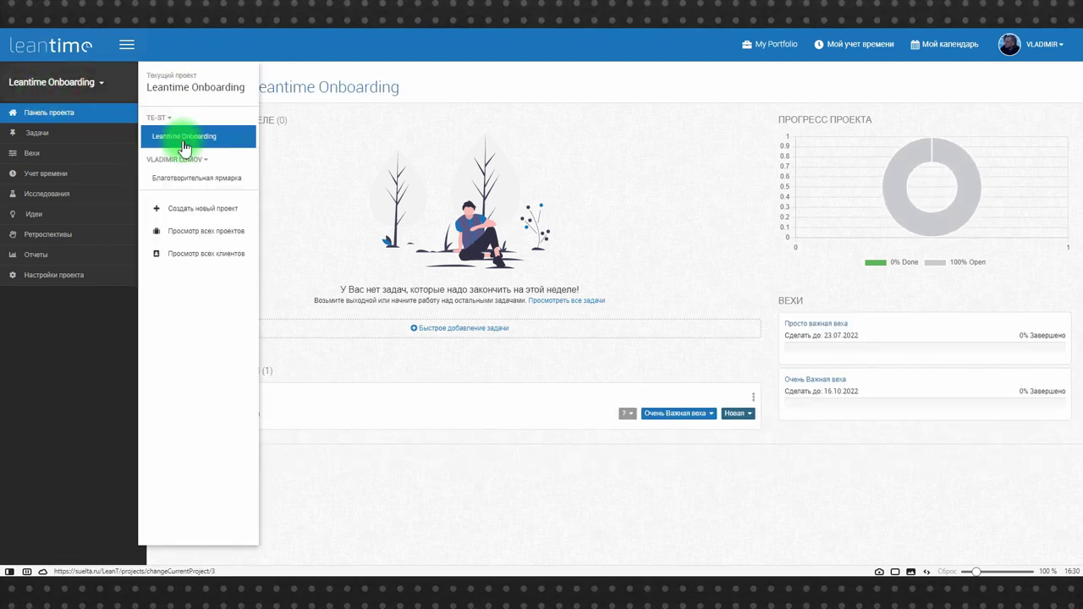
pyautogui.click(196, 181)
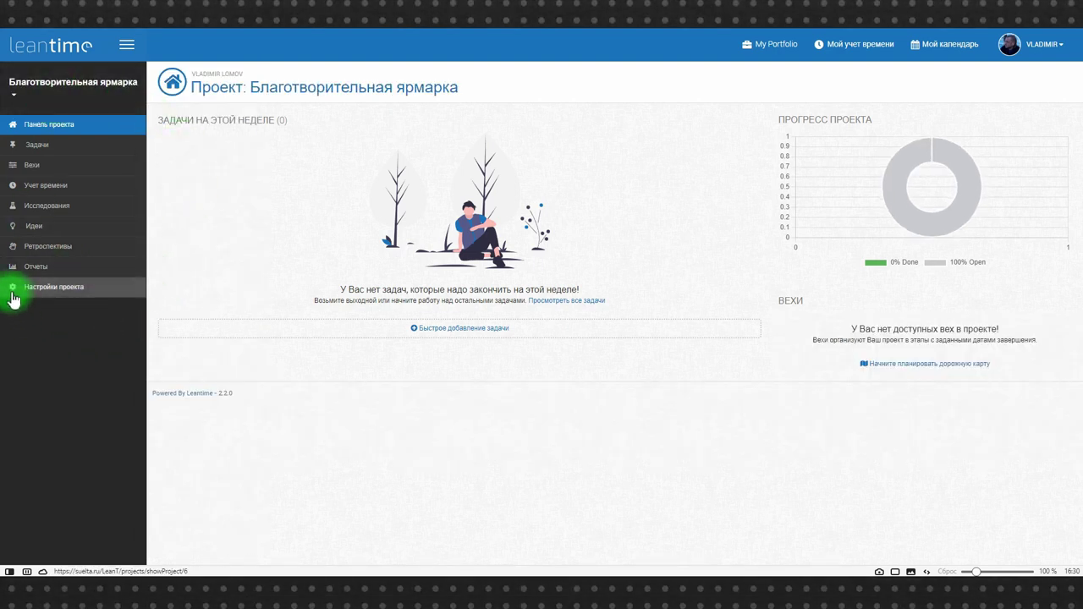
pyautogui.click(42, 171)
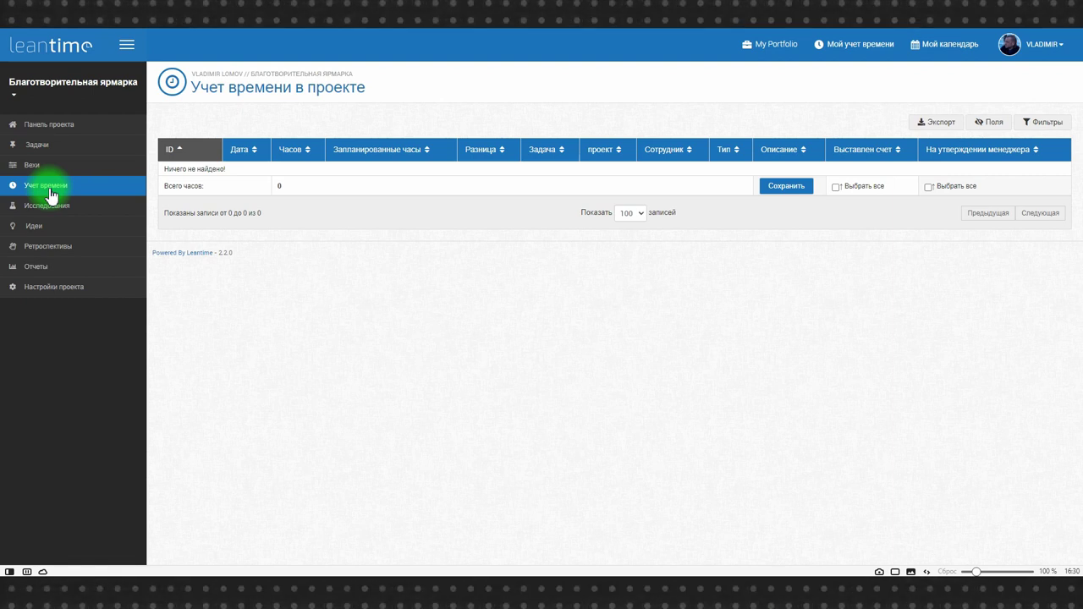
# Create a new research board named Исследуем for the project
pyautogui.click(52, 206)
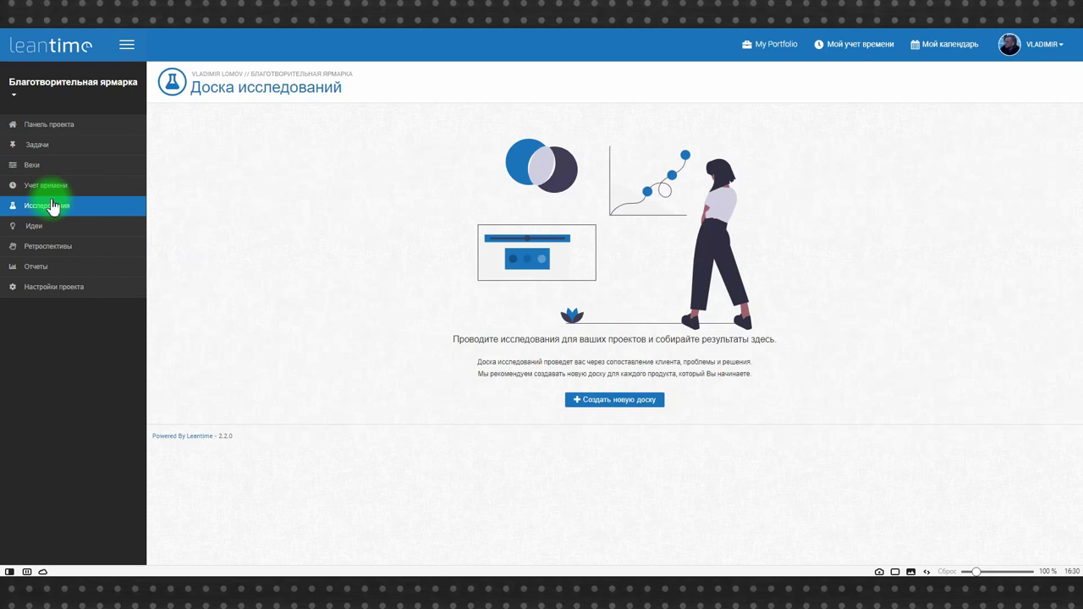
pyautogui.click(600, 399)
pyautogui.click(454, 138)
pyautogui.write('Исследуем')
pyautogui.press('Return')
# Add an entry titled Второе предположение with the text Описываем to the research board, and save it
pyautogui.click(181, 186)
pyautogui.write('Второе предположение')
pyautogui.click(404, 550)
pyautogui.click(483, 242)
pyautogui.write('Описываем')
pyautogui.click(409, 331)
pyautogui.click(466, 550)
pyautogui.click(514, 265)
pyautogui.click(518, 338)
# Create a new ideas board named Вот такая идея for the project
pyautogui.click(85, 230)
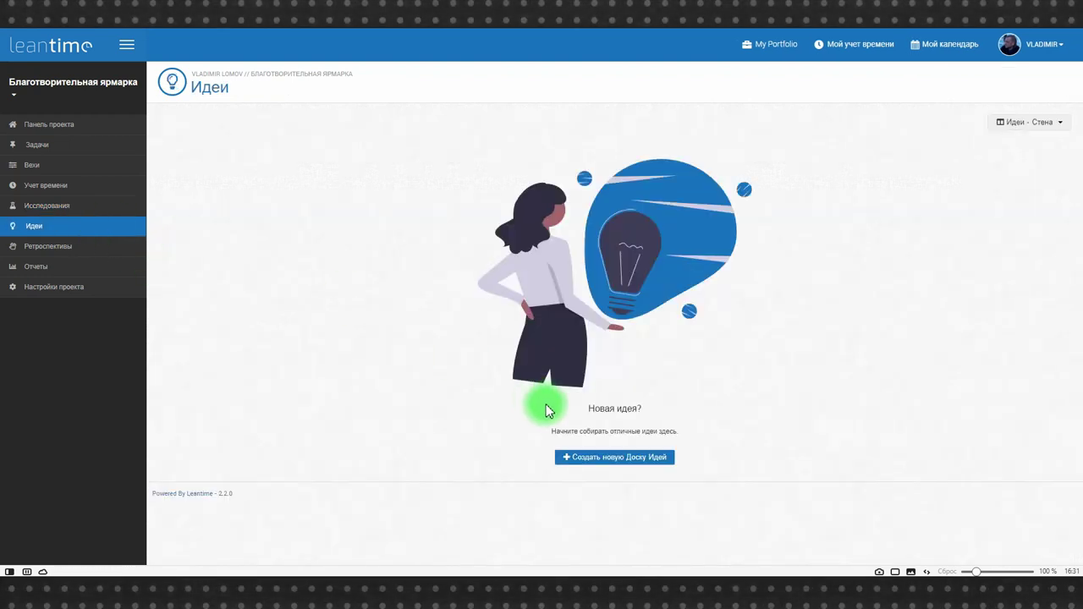
pyautogui.click(635, 452)
pyautogui.click(457, 130)
pyautogui.write('Вот такая идея')
pyautogui.press('Return')
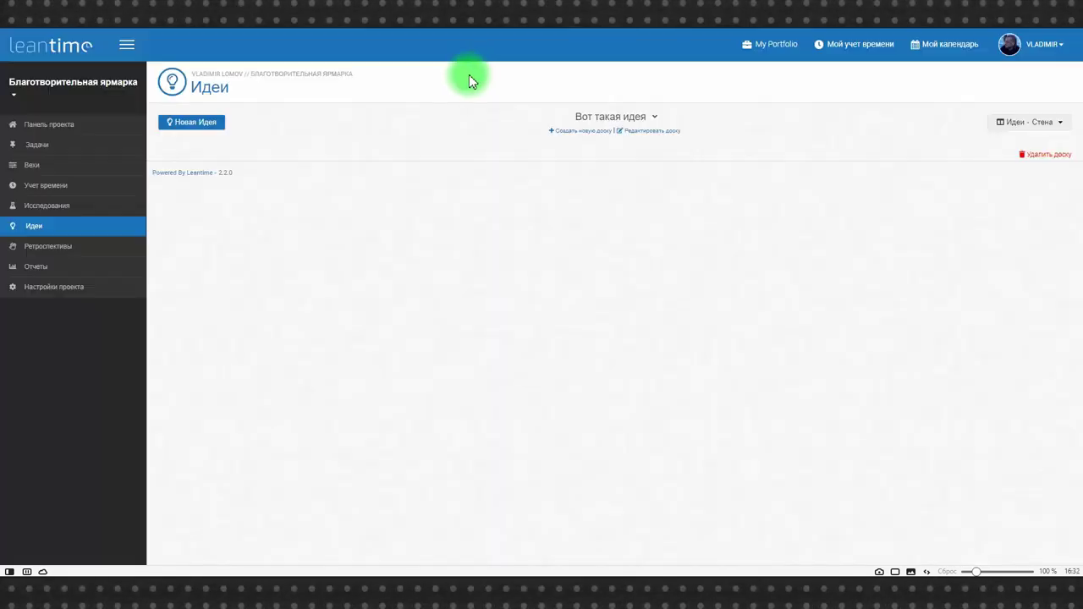
# Add a new idea titled Предположим что можно to the ideas board, and save and close it
pyautogui.click(207, 125)
pyautogui.click(460, 84)
pyautogui.write('Предположим что можно')
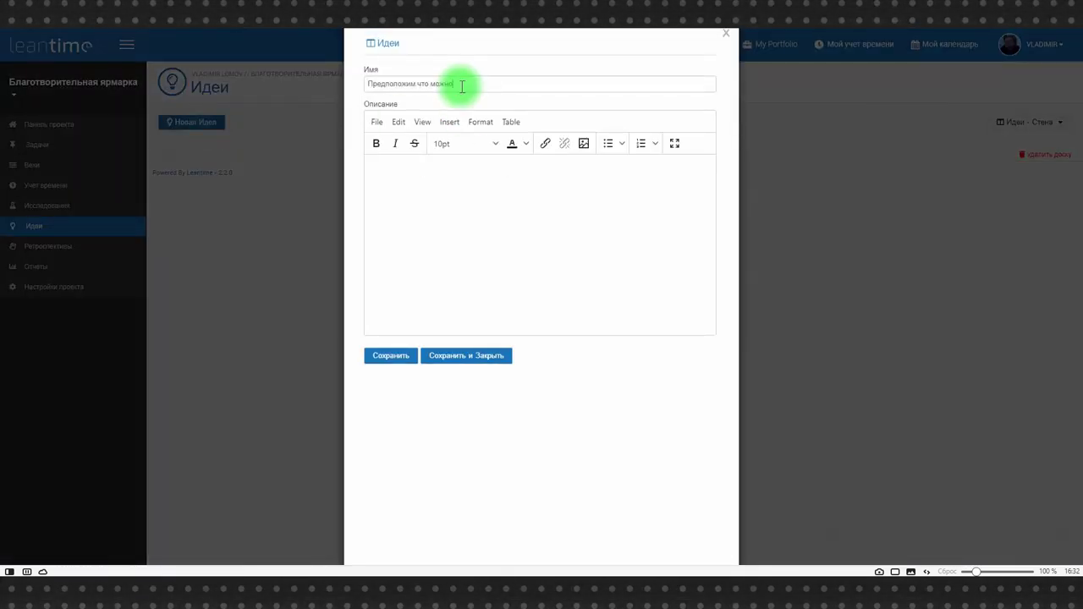
pyautogui.click(457, 356)
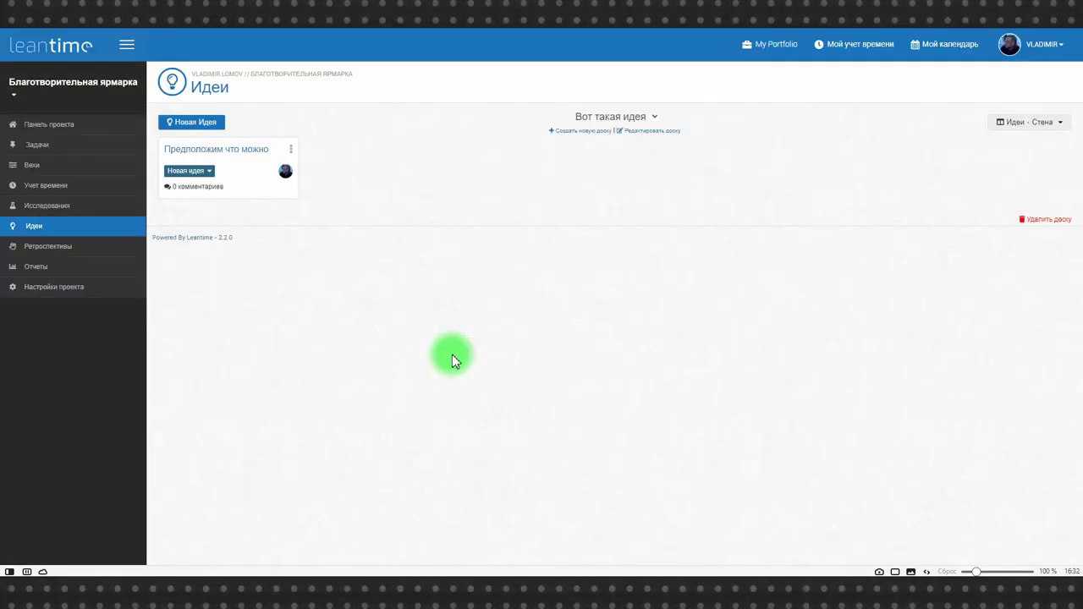
# Dismiss the retrospectives introduction and create a retrospective board named Ретроспектива
pyautogui.click(86, 247)
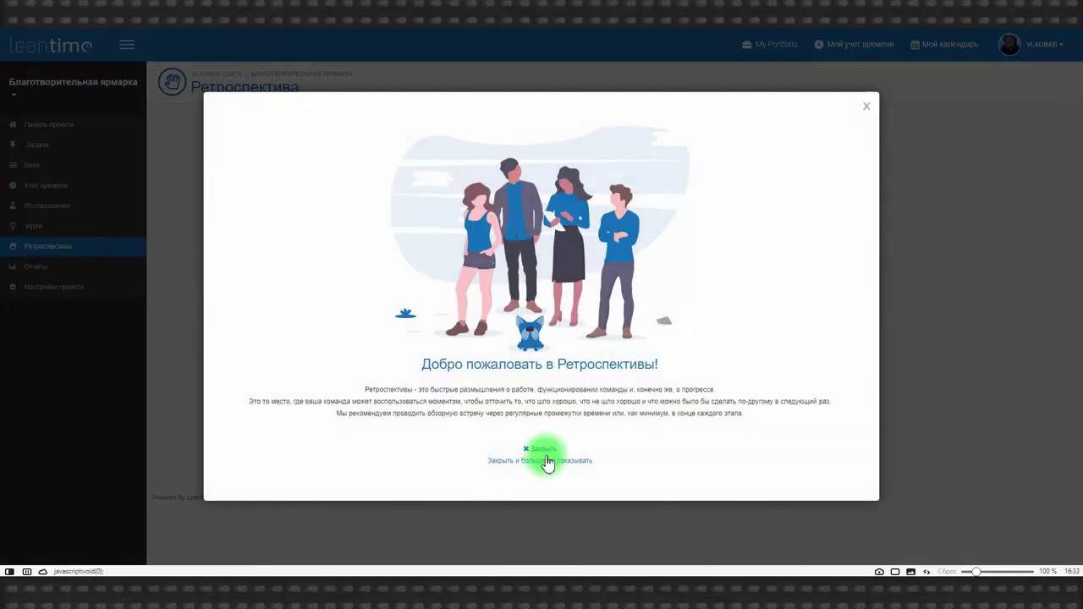
pyautogui.click(546, 459)
pyautogui.click(624, 440)
pyautogui.click(522, 127)
pyautogui.write('Ретроспектива')
pyautogui.click(659, 172)
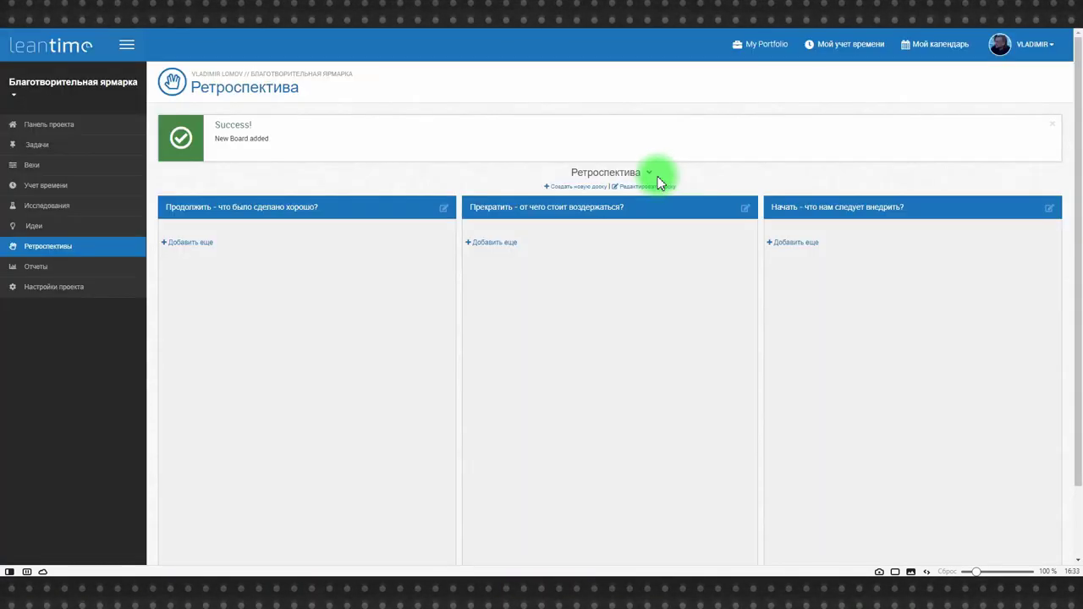
# Review the project's reports, and the files and discussion sections of its settings
pyautogui.click(49, 270)
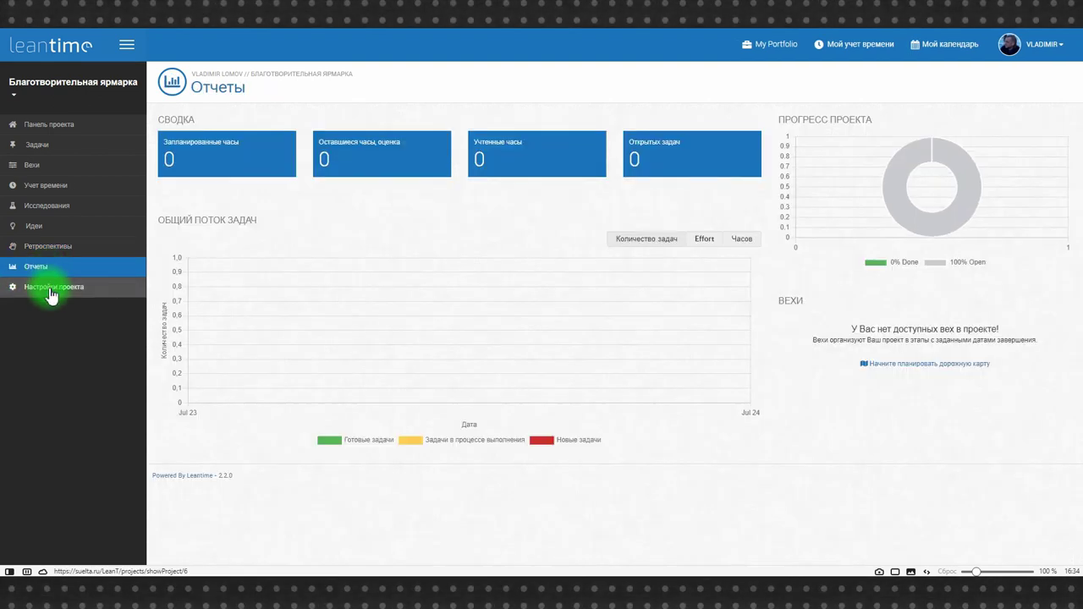
pyautogui.click(52, 291)
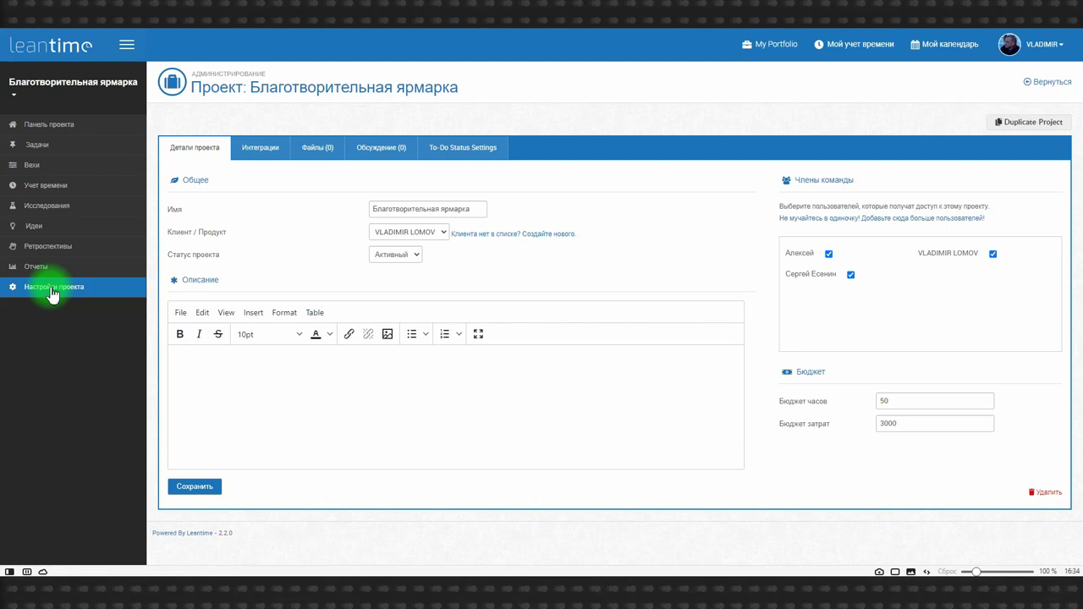
pyautogui.click(310, 149)
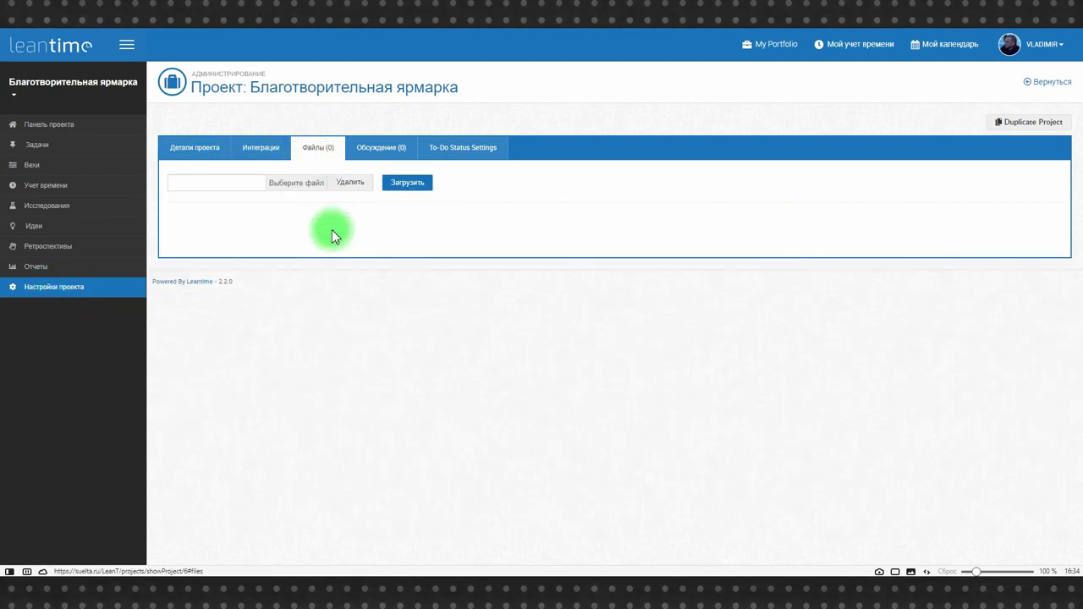
pyautogui.click(379, 147)
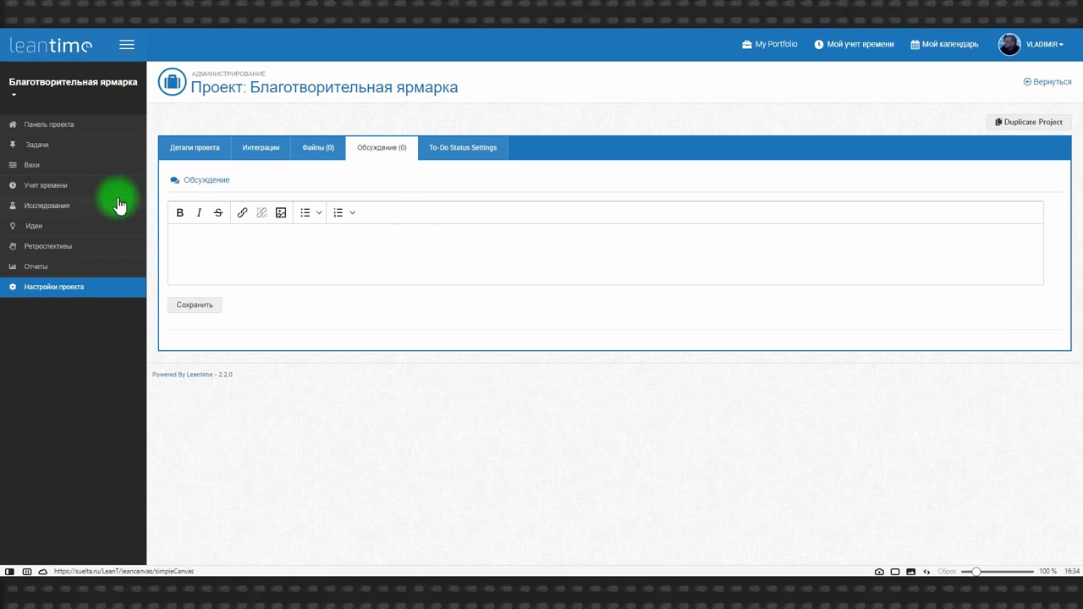
# Add a task named Поиск помещения to the Новая column of the project's task board
pyautogui.click(44, 144)
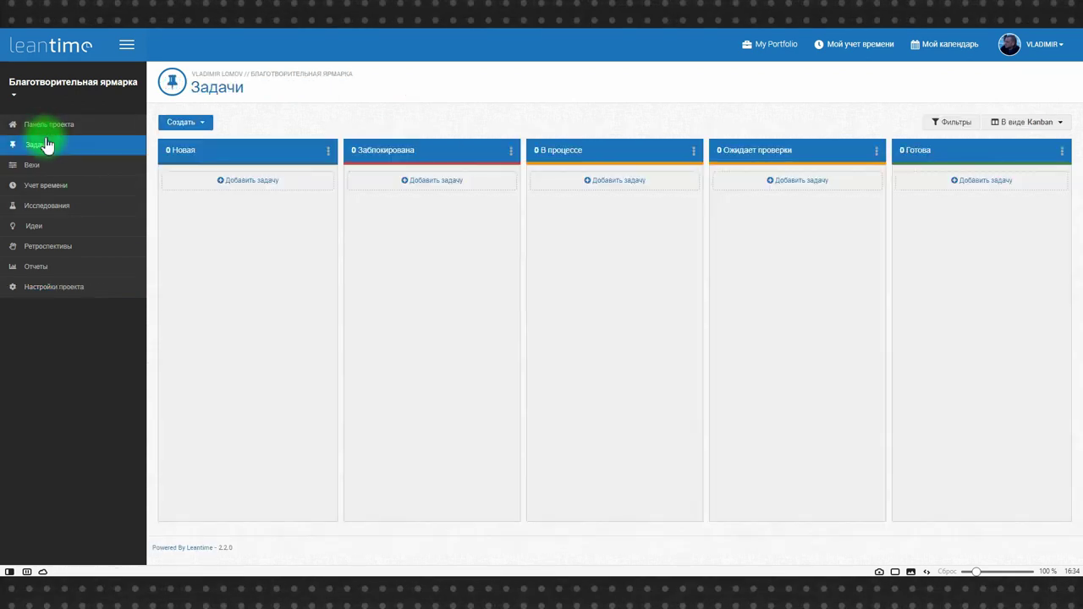
pyautogui.click(232, 179)
pyautogui.write('Поиск помещен')
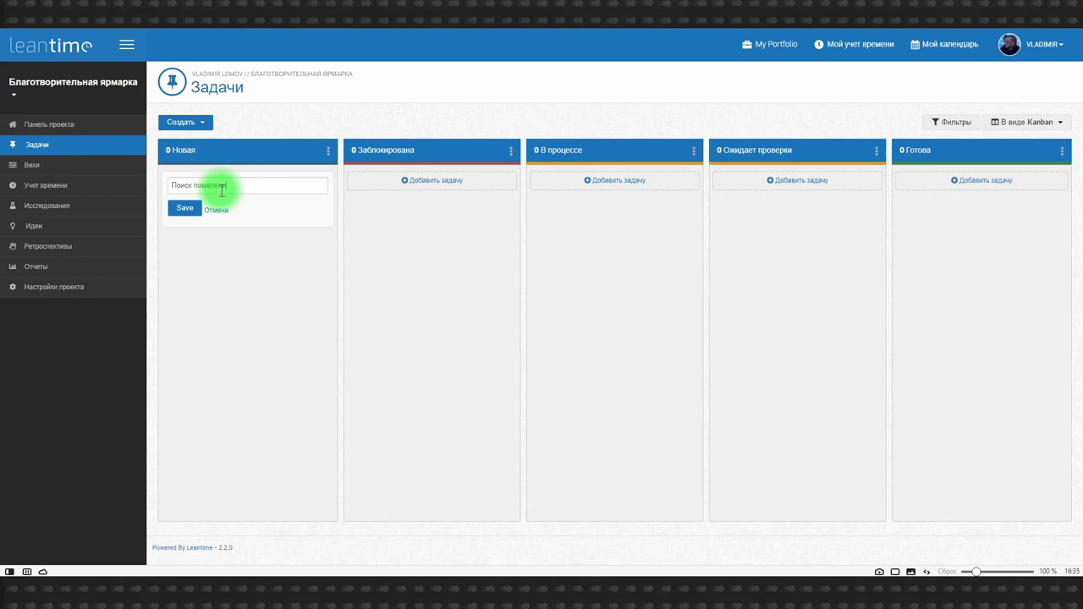
pyautogui.write('ия')
pyautogui.press('Return')
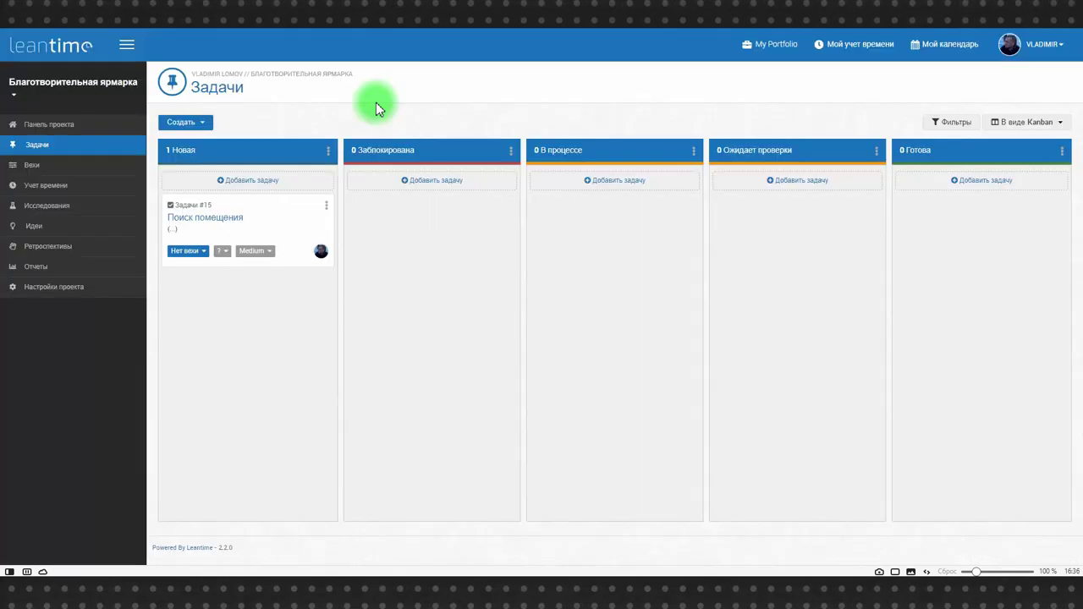
# Open the Поиск помещения task for editing and assign it to another project team member
pyautogui.click(198, 252)
pyautogui.click(195, 250)
pyautogui.click(204, 219)
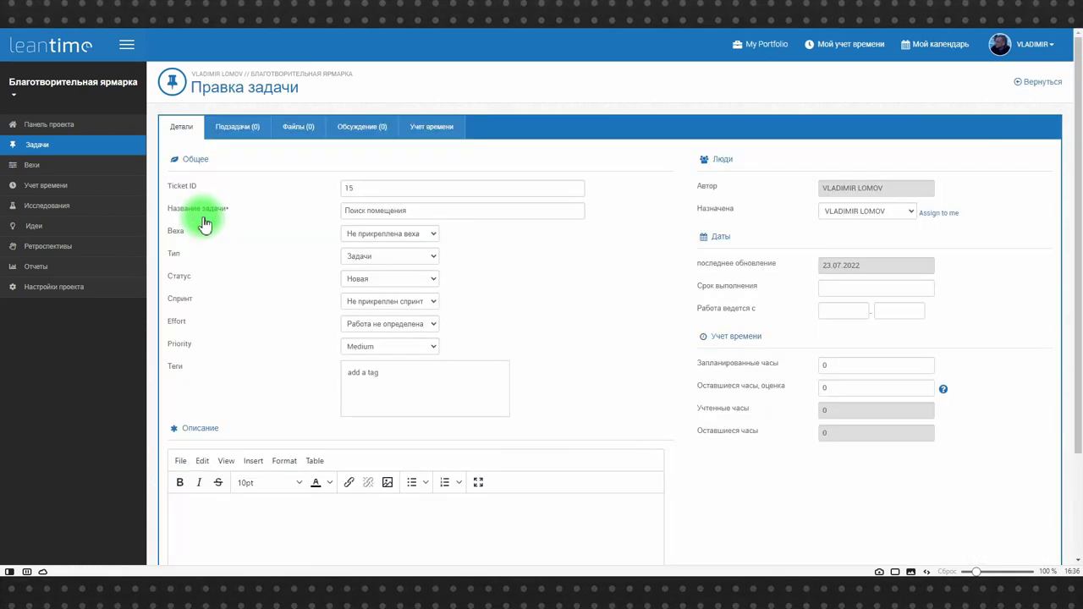
pyautogui.click(853, 210)
pyautogui.click(853, 252)
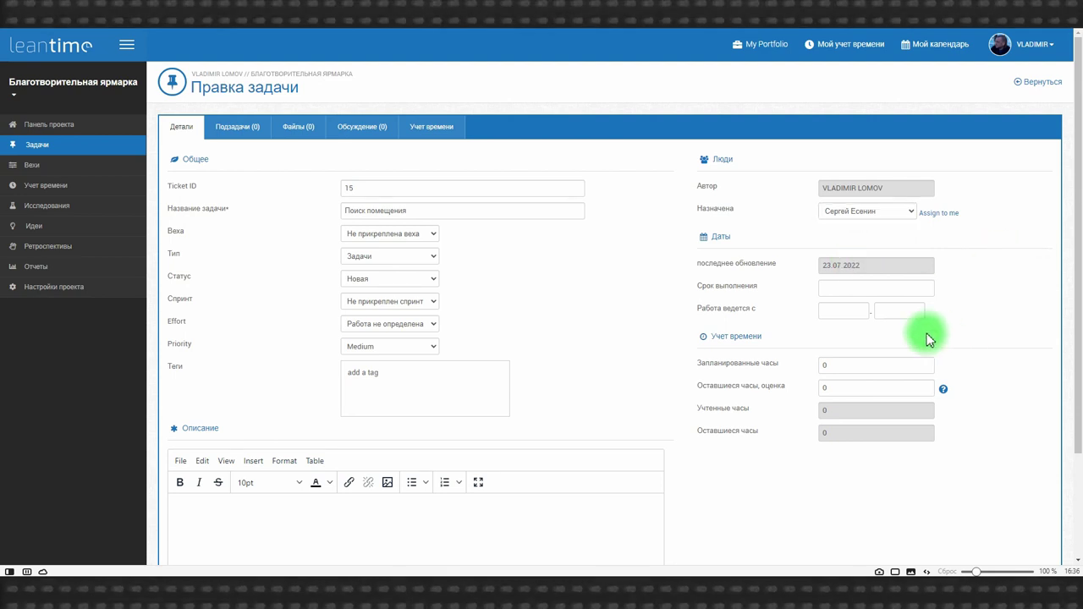
# Set the task's due date to 28.07.2022 and planned hours to 10, and save and close it
pyautogui.click(844, 286)
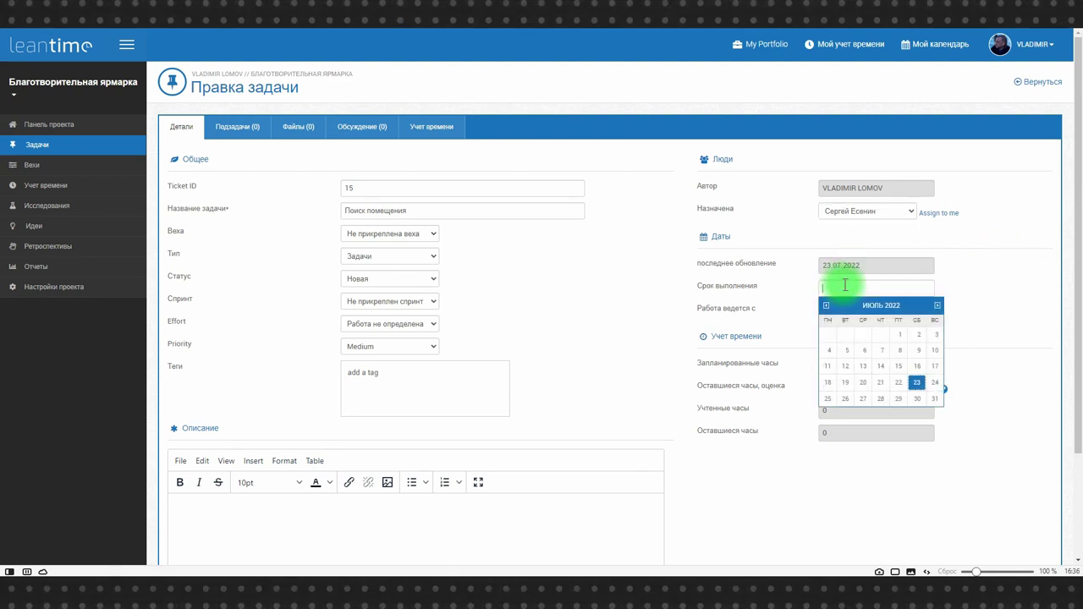
pyautogui.click(881, 398)
pyautogui.moveTo(845, 368); pyautogui.dragTo(703, 376)
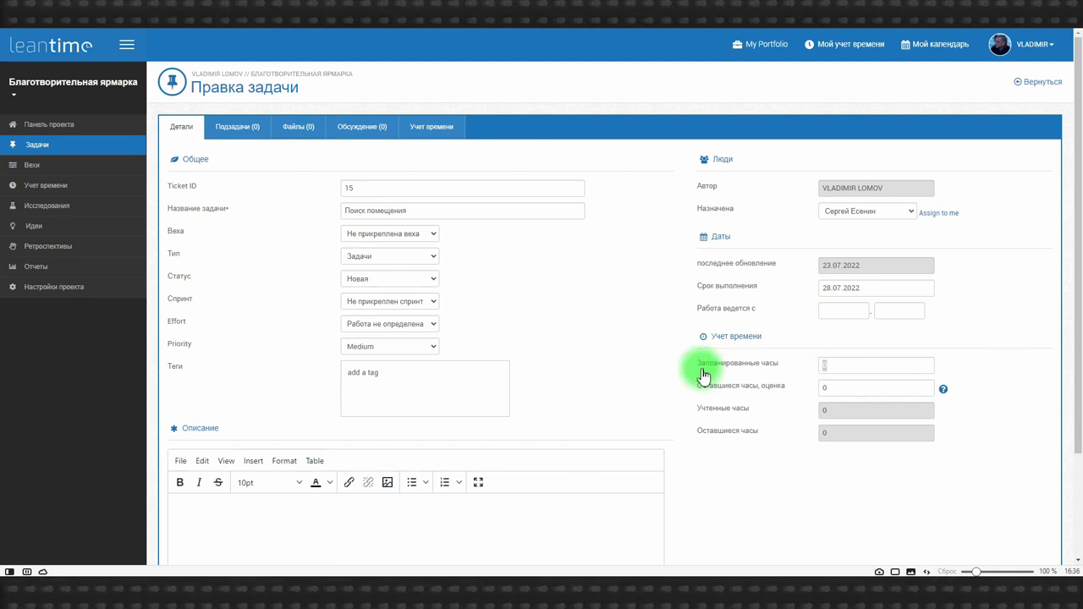
pyautogui.write('10')
pyautogui.click(1018, 364)
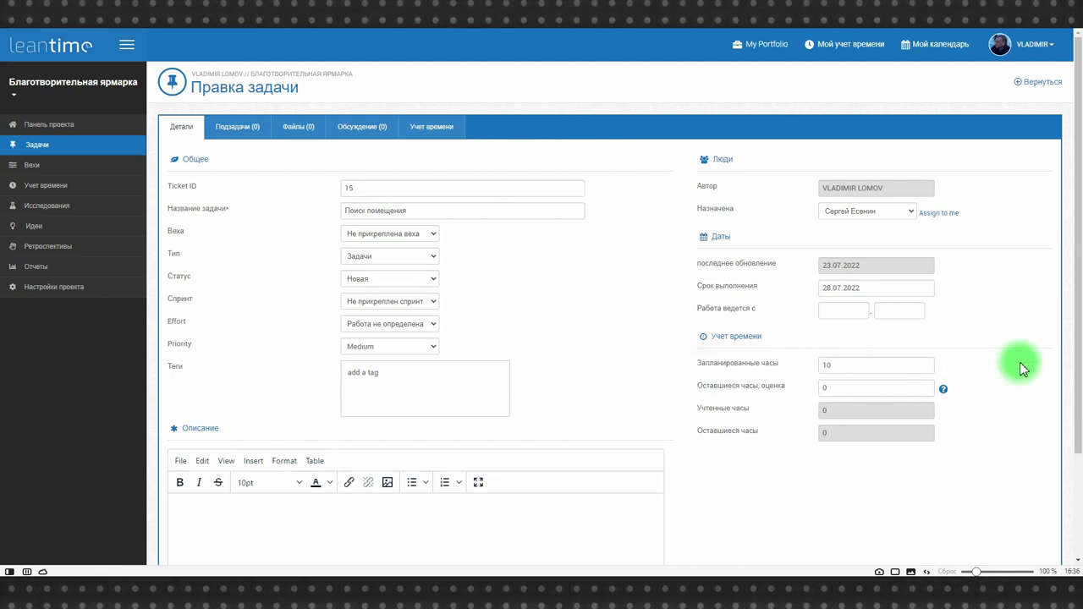
pyautogui.scroll(-3, 1024, 366)
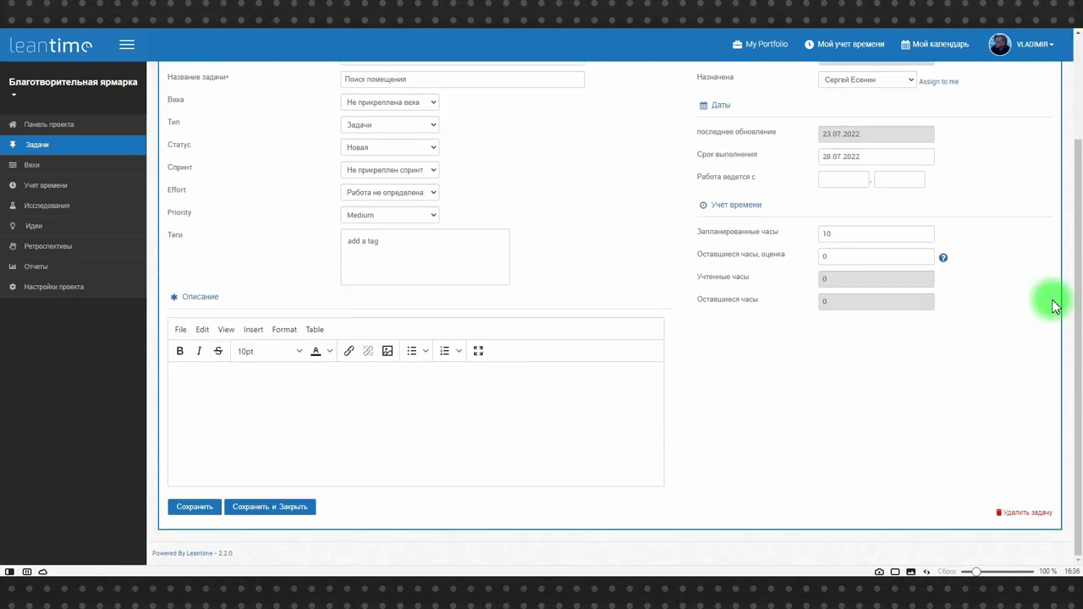
pyautogui.click(278, 506)
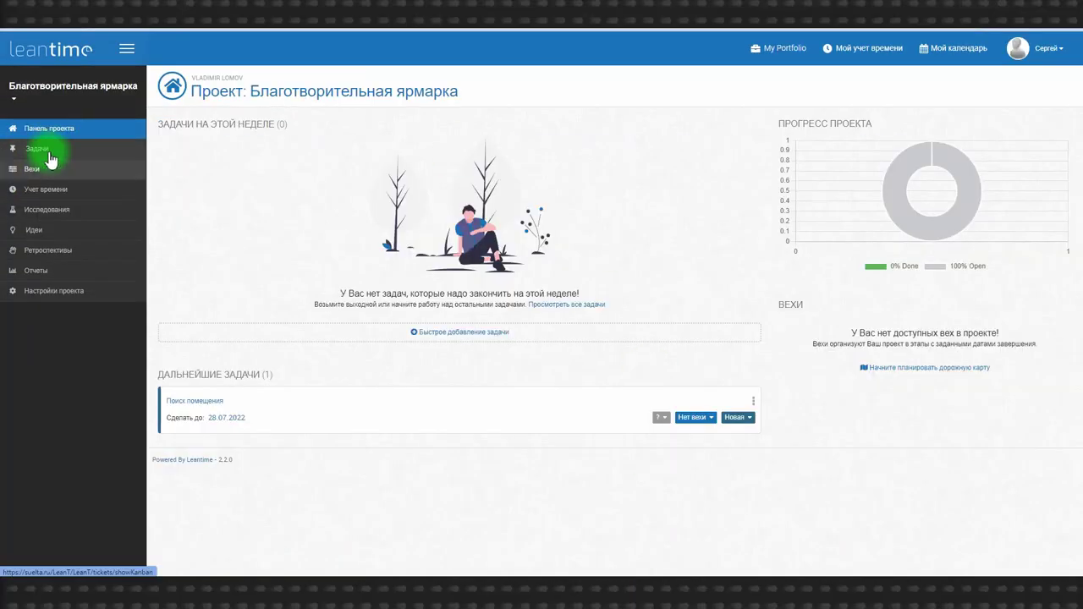
# In the assigned team member's session, move the Поиск помещения task to В процессе and open its details
pyautogui.click(50, 153)
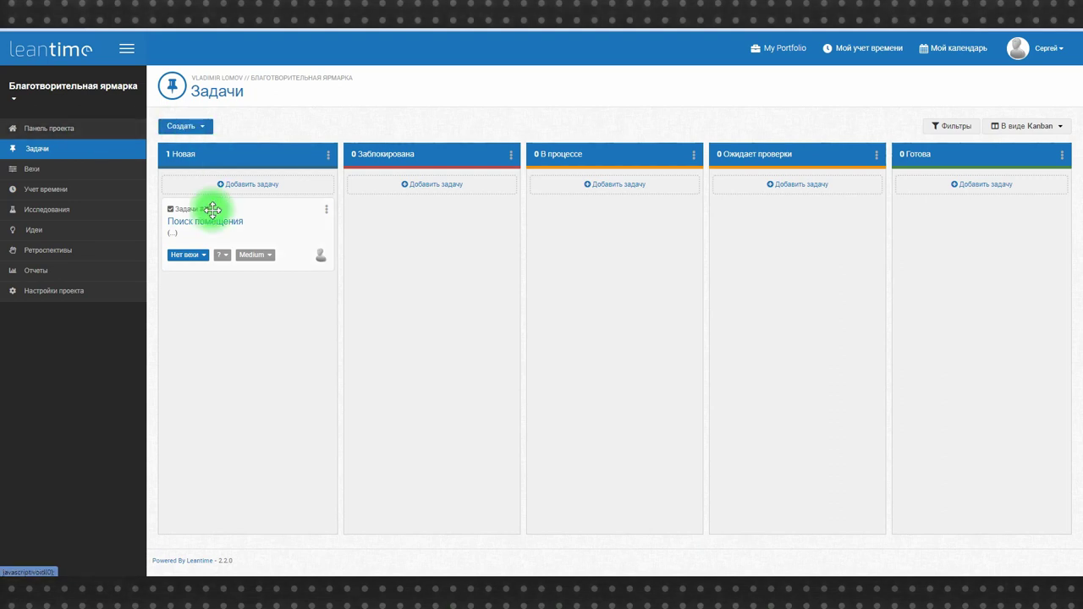
pyautogui.moveTo(197, 236); pyautogui.dragTo(584, 286)
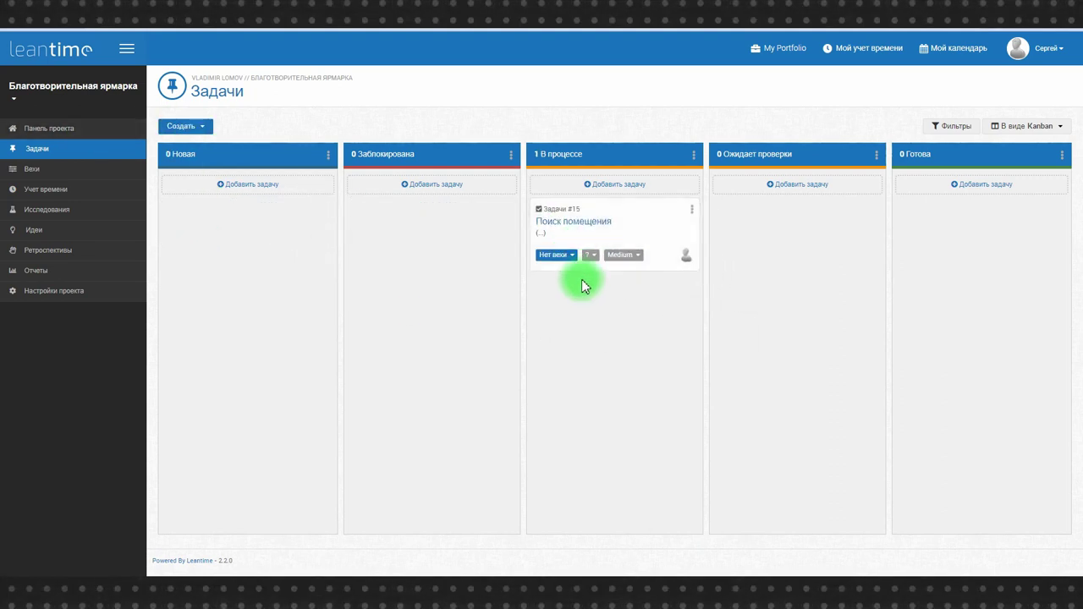
pyautogui.click(574, 222)
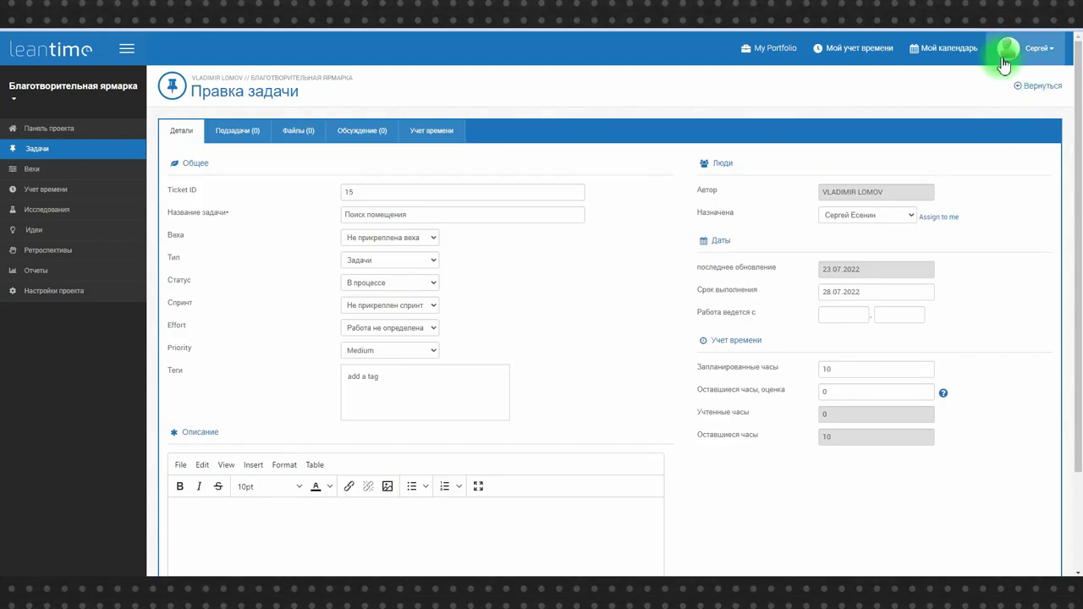
# Log 5 hours on 23.07.2022 for Поиск помещения under Благотворительная ярмарка in the team member's own timesheet
pyautogui.click(959, 53)
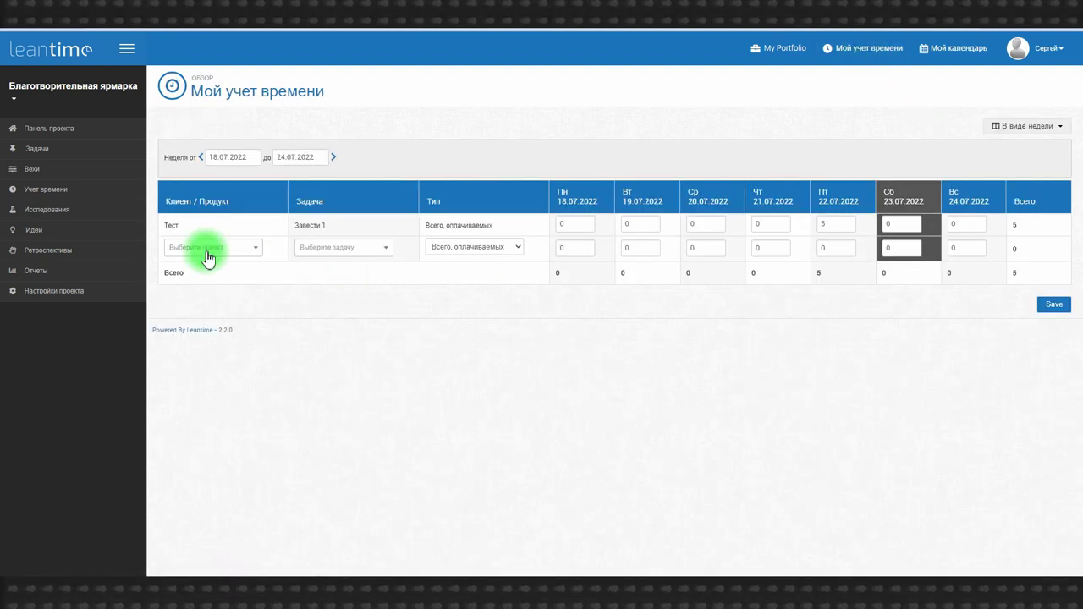
pyautogui.click(209, 257)
pyautogui.click(205, 326)
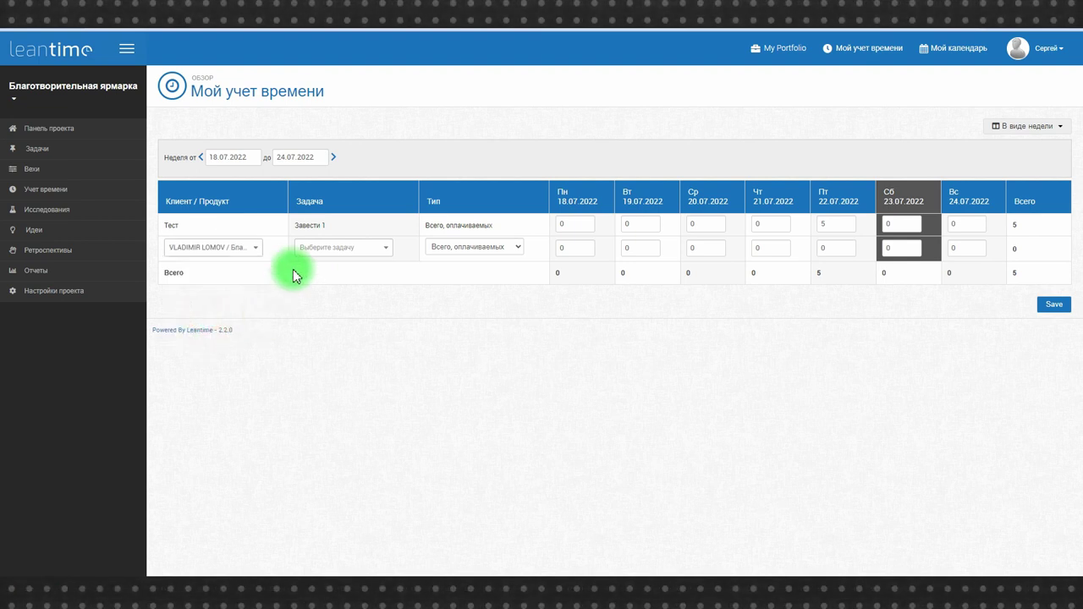
pyautogui.click(310, 247)
pyautogui.click(315, 284)
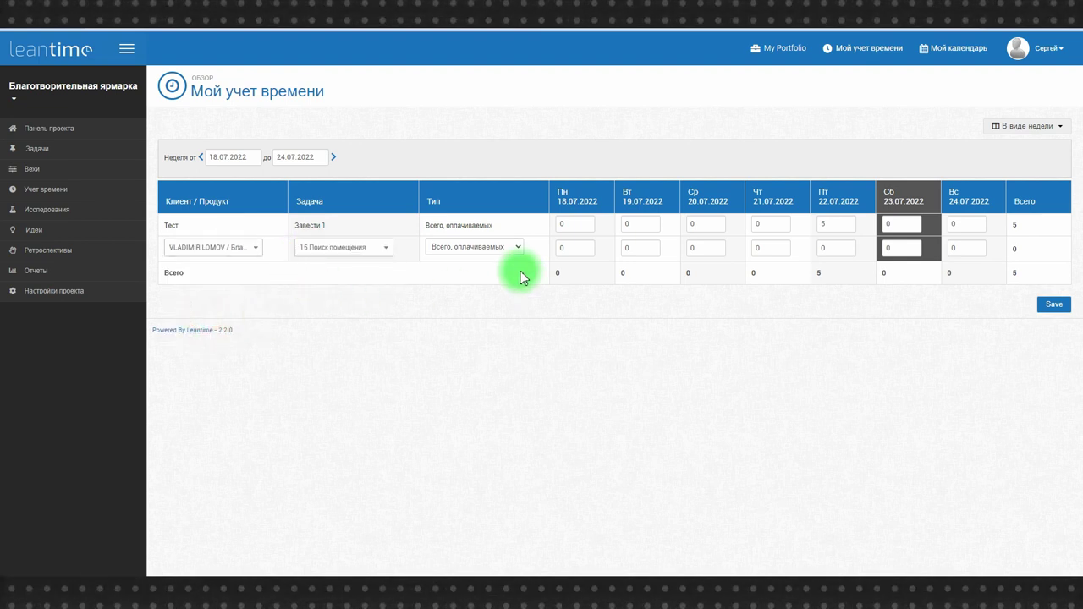
pyautogui.click(893, 248)
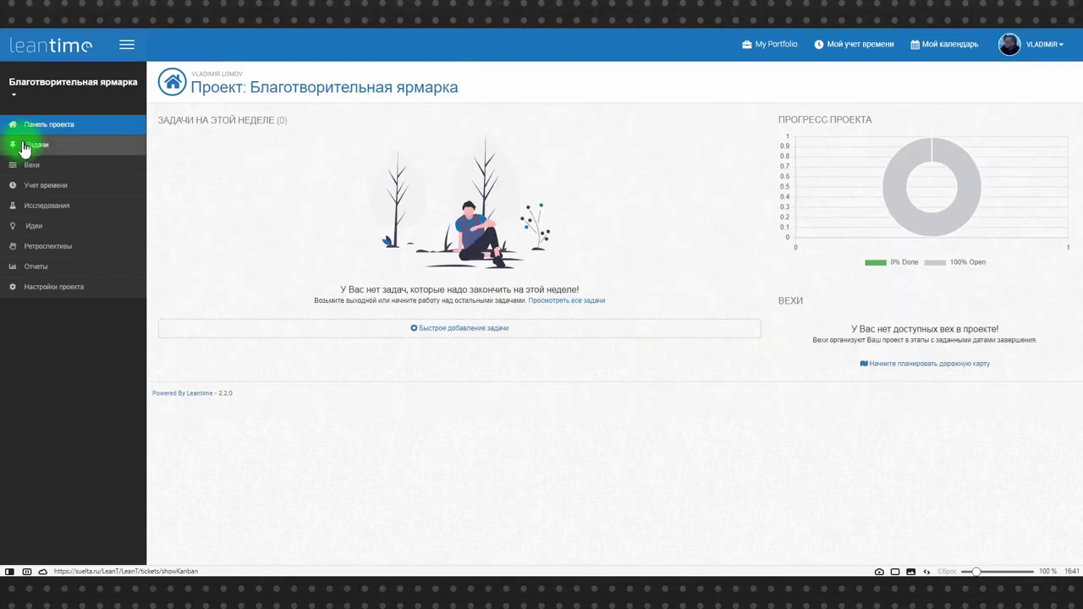
# In the administrator's session, review the project's logged time and its reports
pyautogui.click(49, 193)
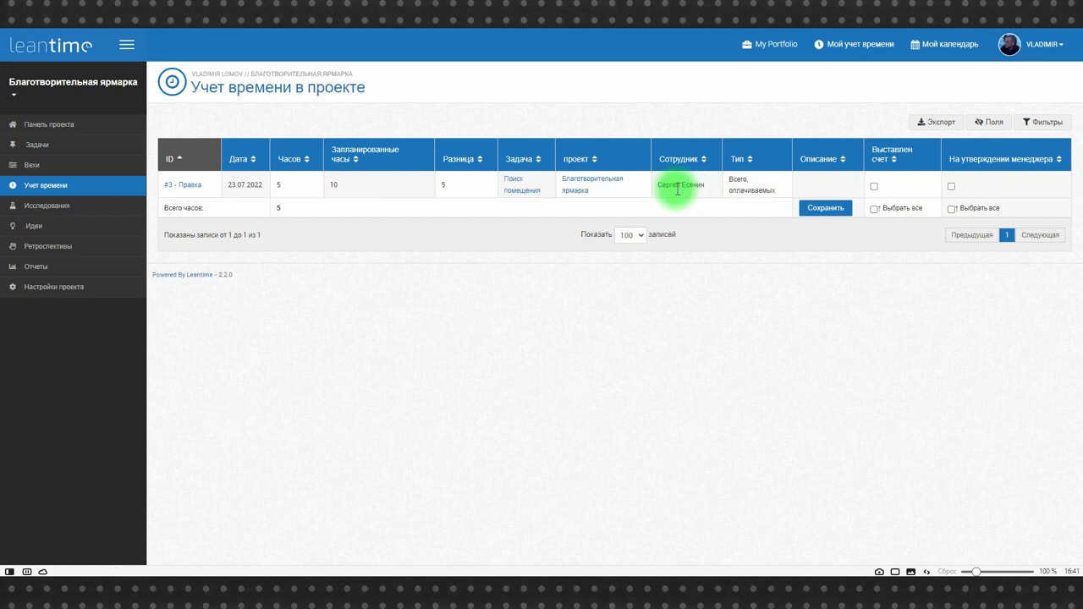
pyautogui.click(51, 266)
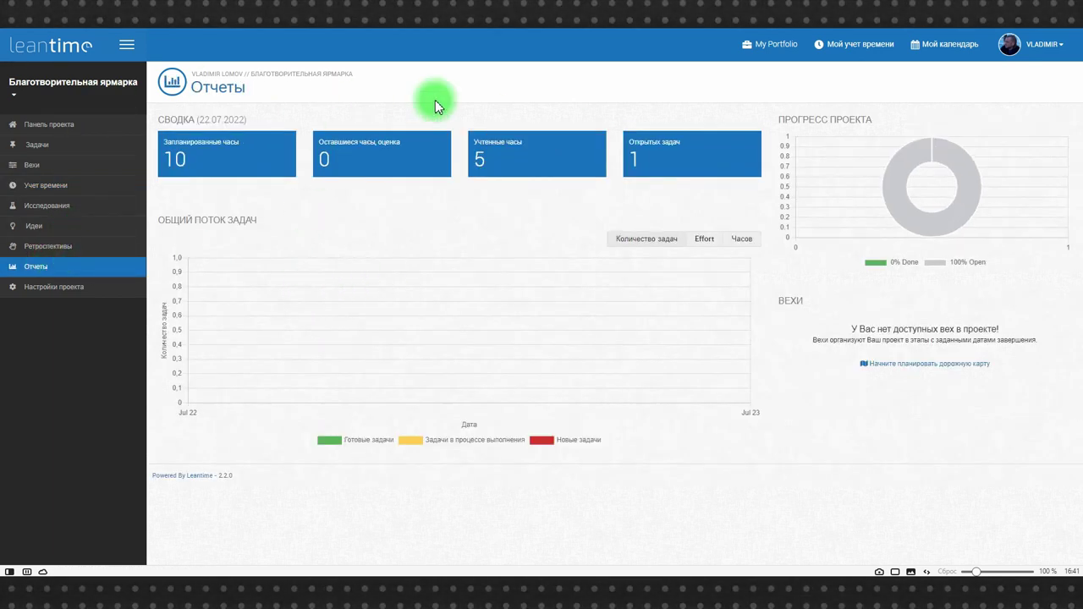